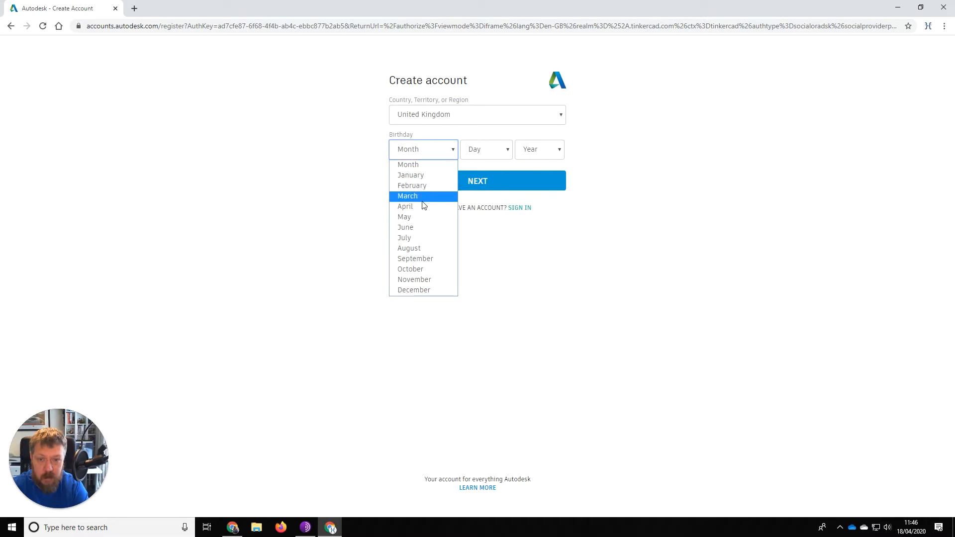
Enter the birth month, day and year on the sign-up form and continue.
click(422, 206)
click(499, 150)
click(475, 196)
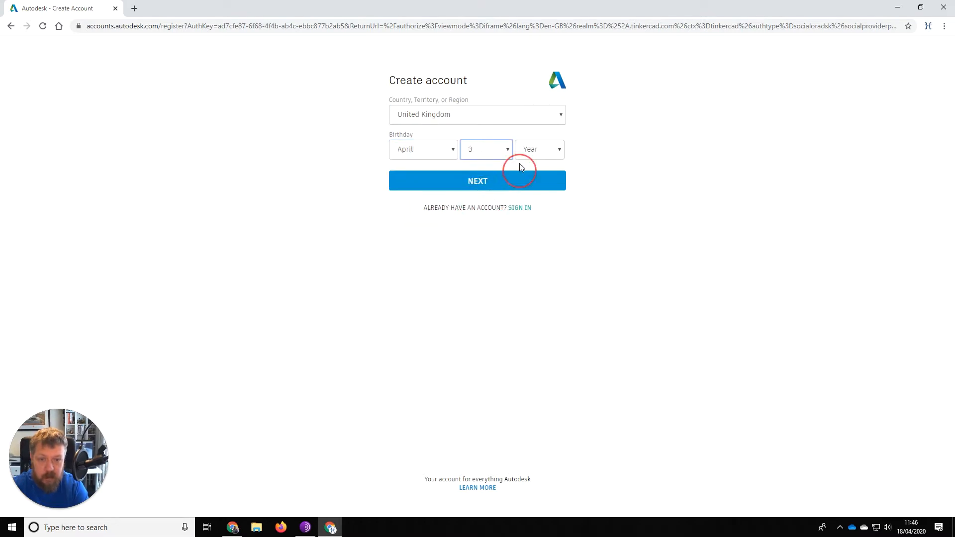
click(540, 150)
scroll(533, 320, down, 10)
scroll(545, 294, up, 5)
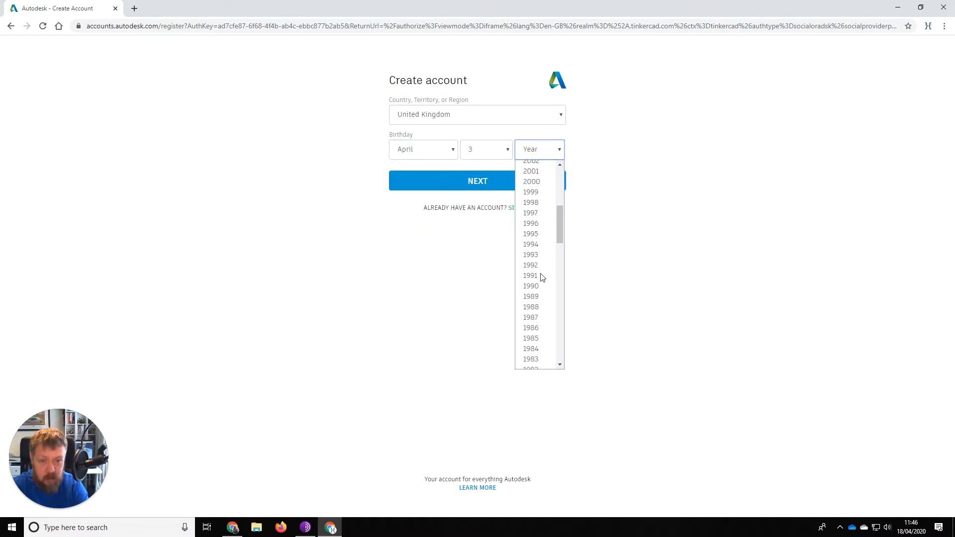
click(536, 326)
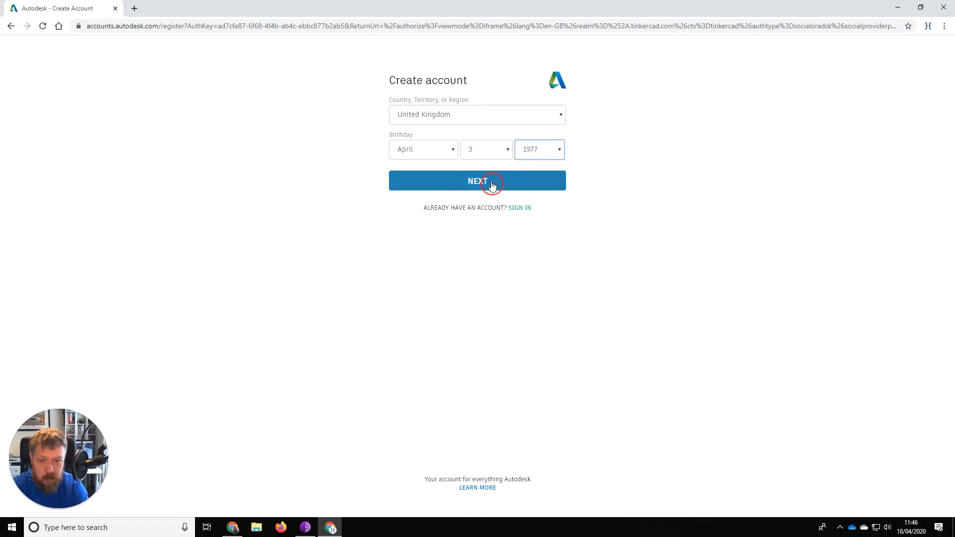
click(487, 181)
Enter the e-mail address and account password, accept the terms, and create the account.
click(403, 112)
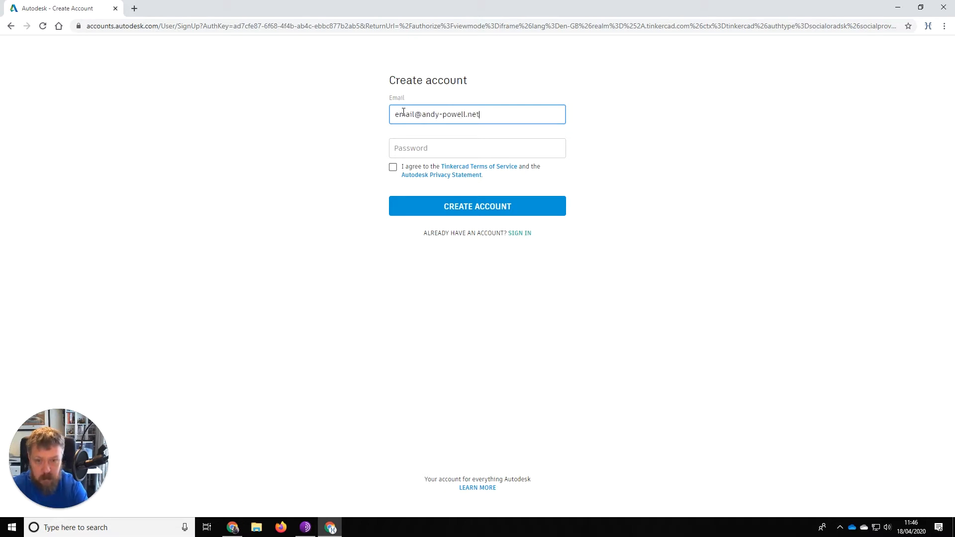
key(Tab)
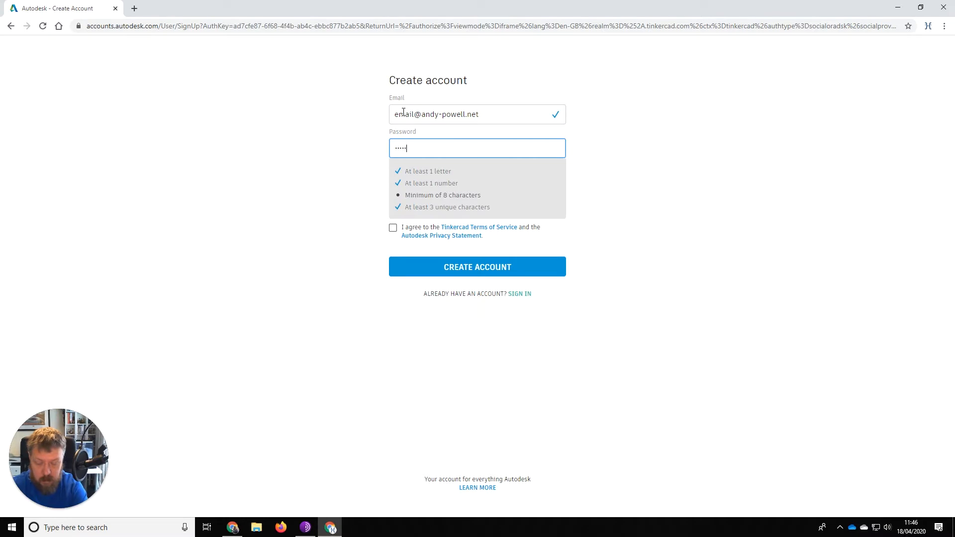
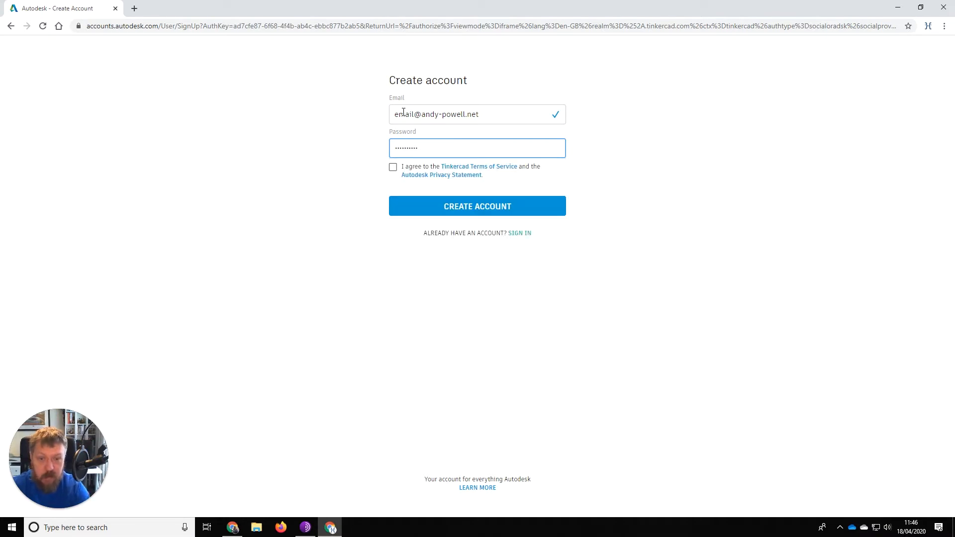
click(393, 170)
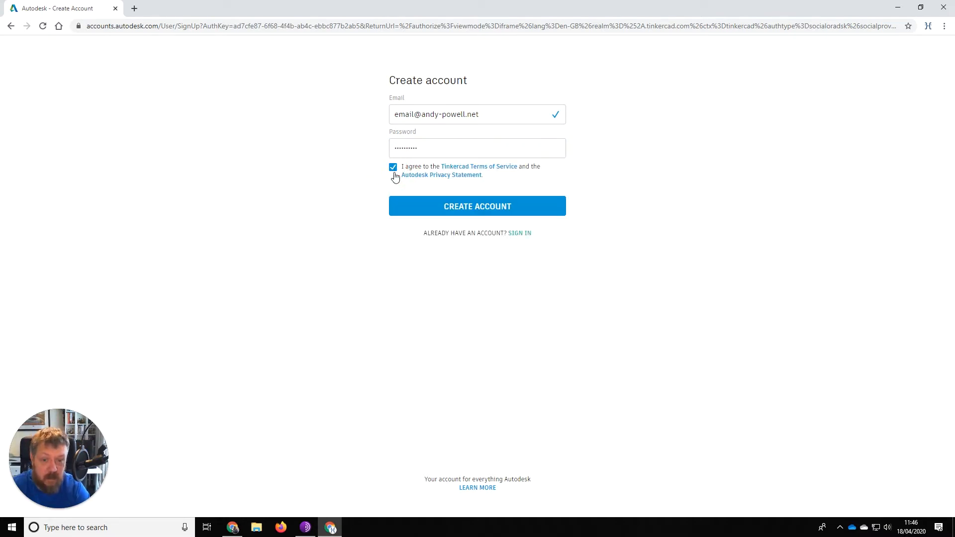
click(478, 203)
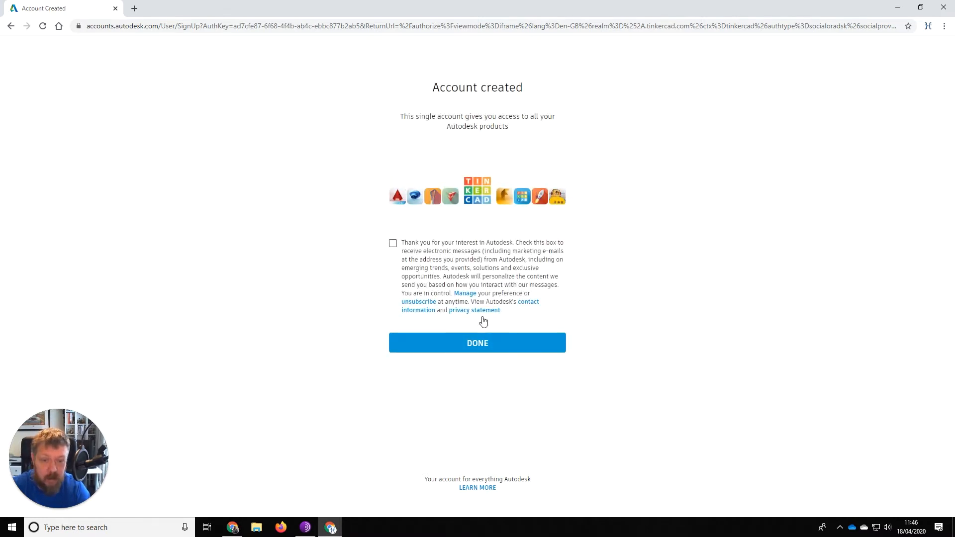
click(501, 343)
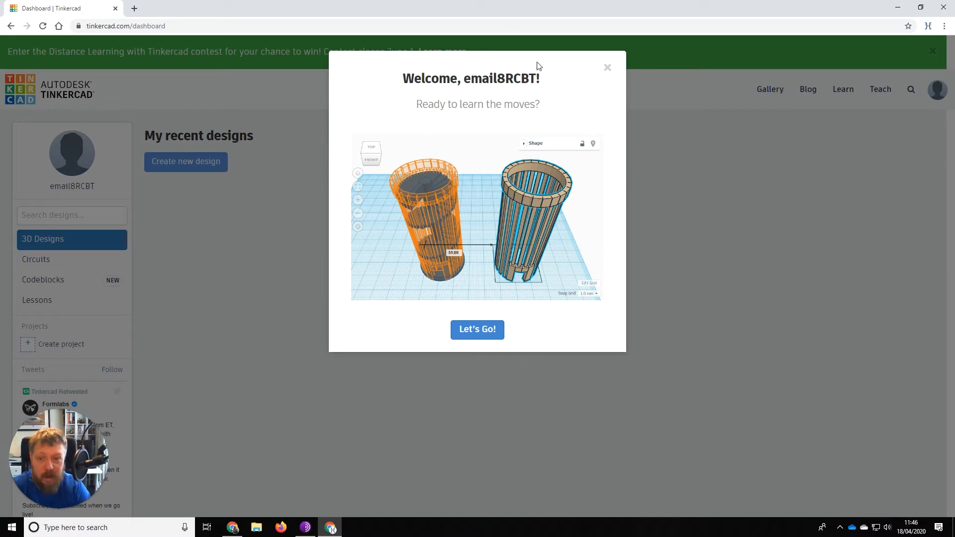
Dismiss the welcome message and start a new 3D design from the dashboard.
click(607, 68)
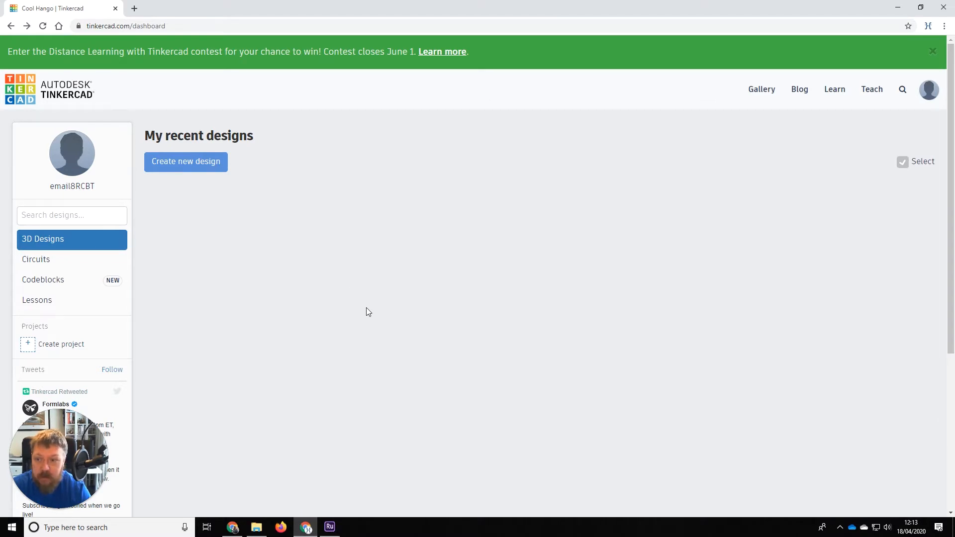
click(180, 164)
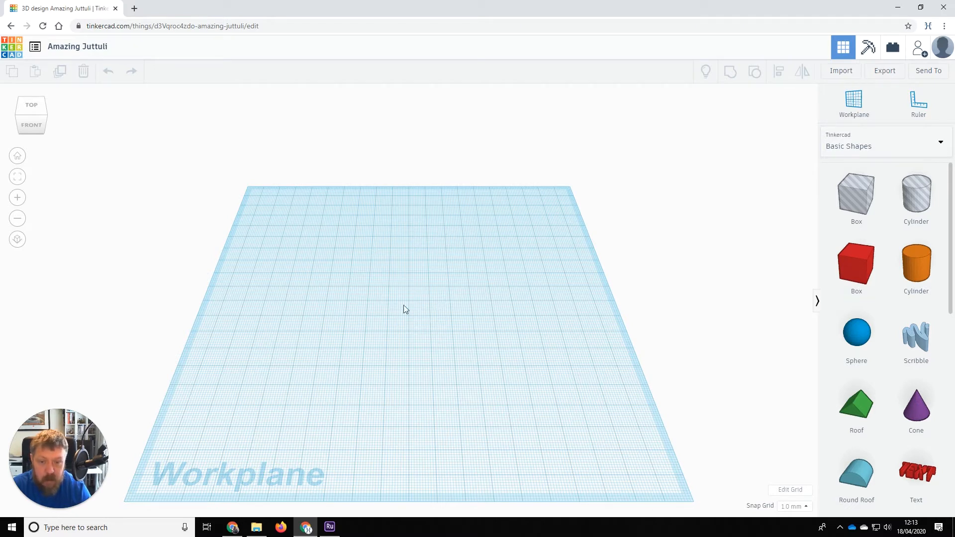
Zoom and orbit the empty workplane to view it at an angle.
drag(324, 262, 473, 367)
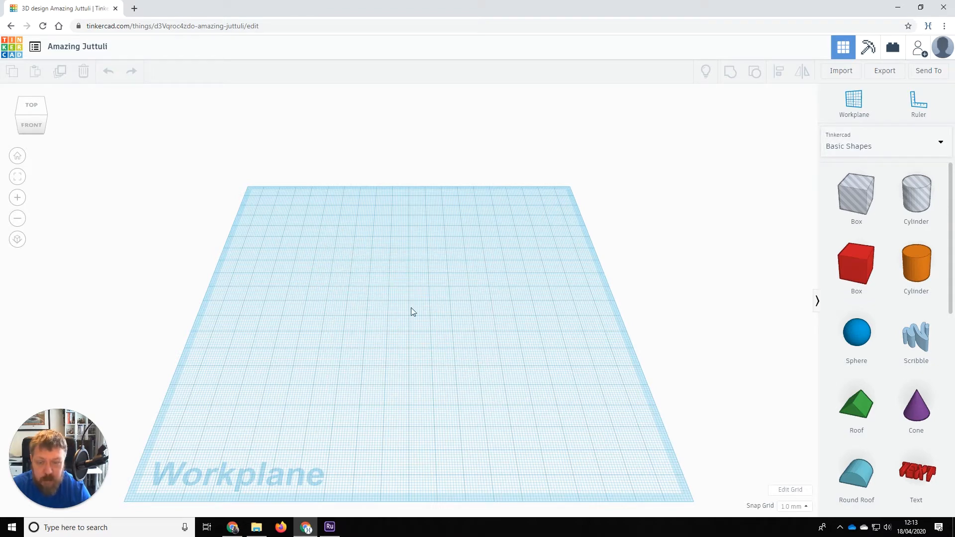
scroll(400, 309, down, 4)
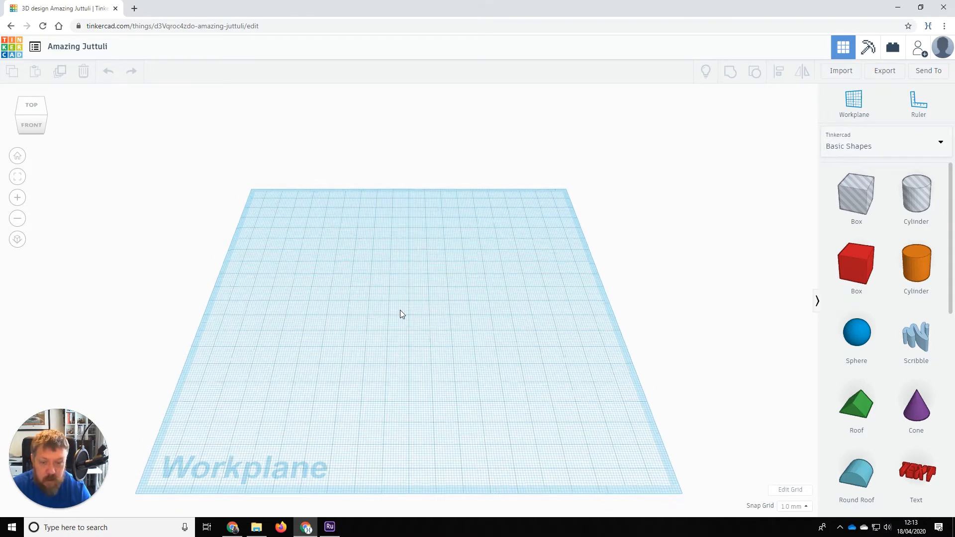
scroll(400, 316, up, 3)
scroll(399, 315, down, 2)
scroll(452, 348, up, 5)
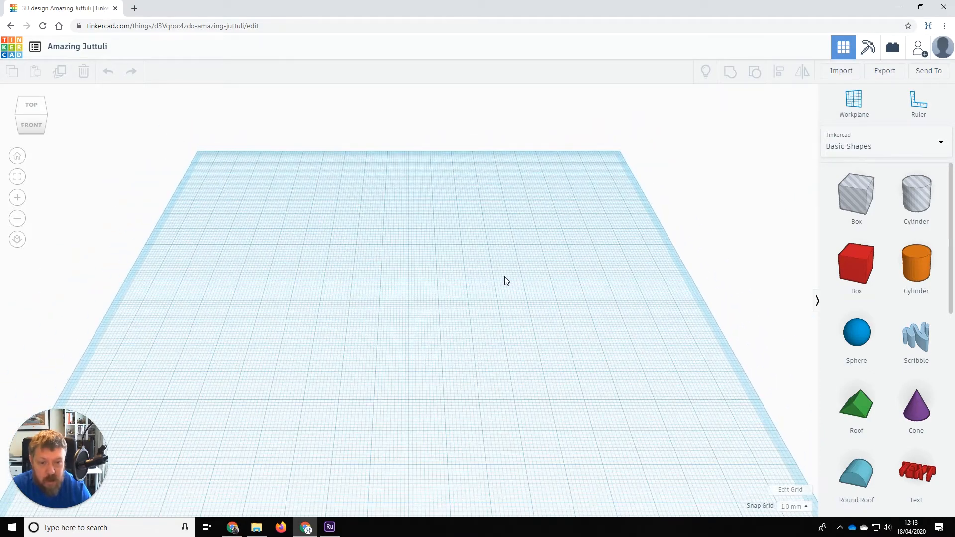
right_drag(504, 276, 494, 250)
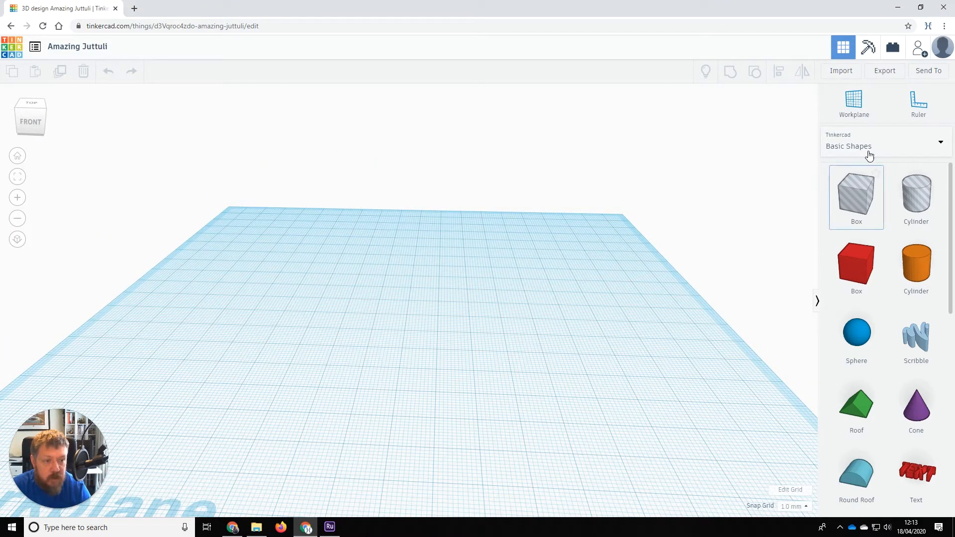
scroll(906, 384, down, 3)
scroll(895, 266, up, 4)
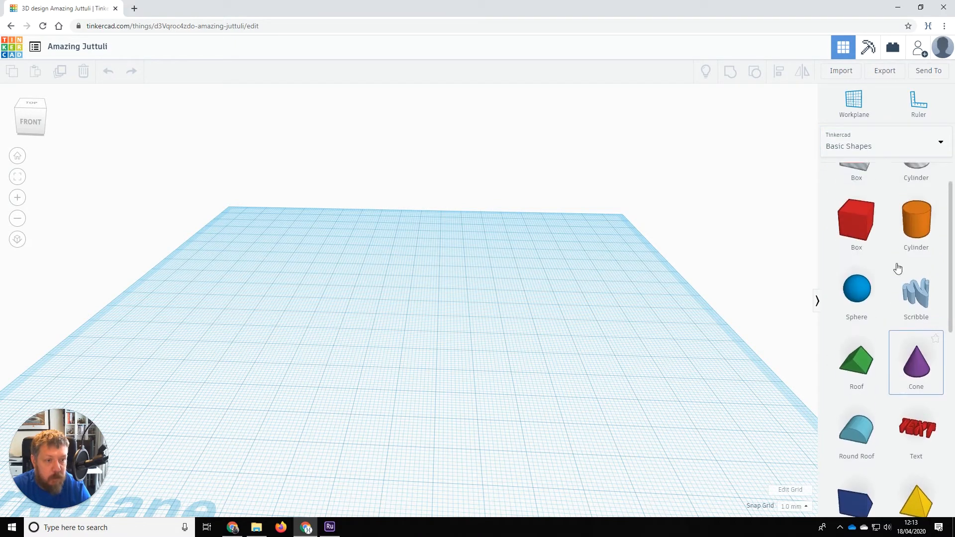
Browse the Text and numbers and Characters shape categories, then return to Basic Shapes.
click(882, 145)
click(870, 195)
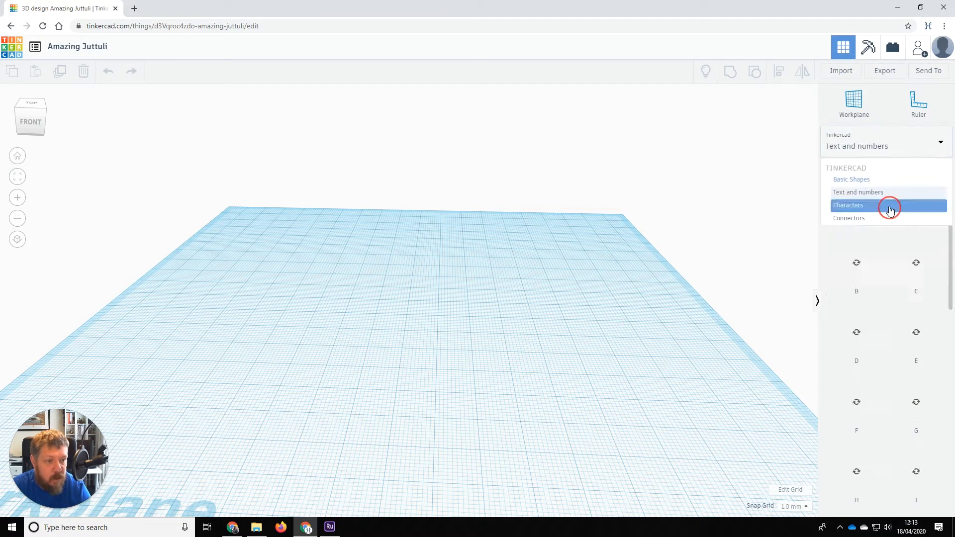
click(871, 145)
click(877, 208)
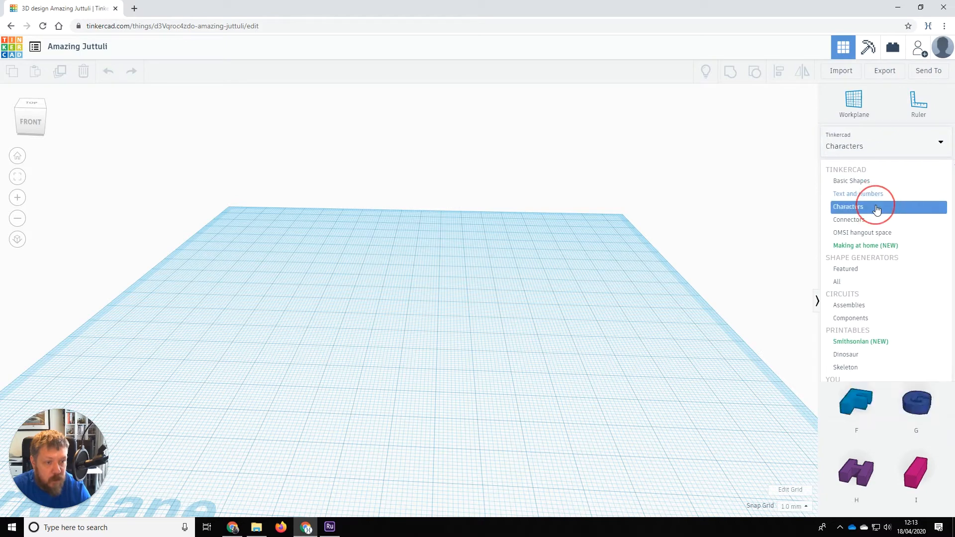
click(883, 146)
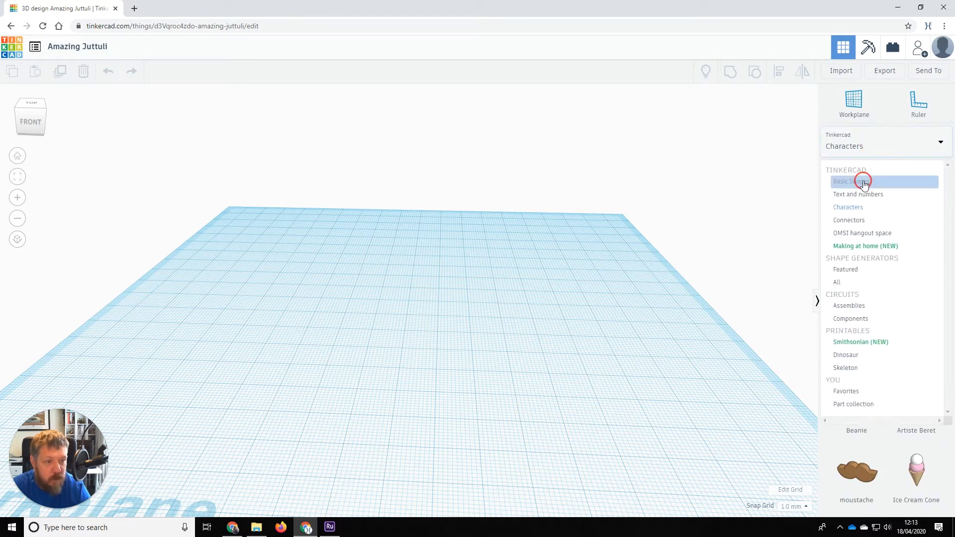
click(860, 181)
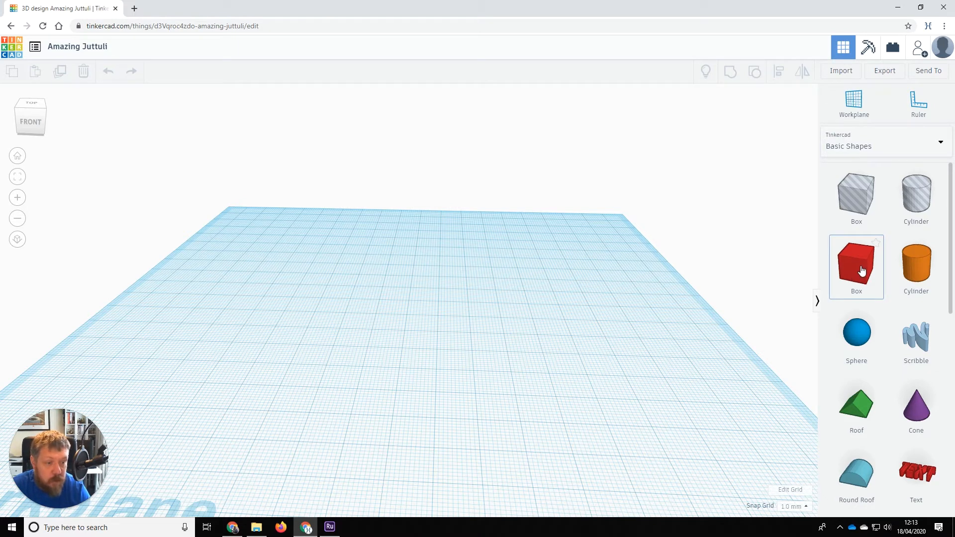
Place a red box and a roof shape, raising the roof to the box's top.
drag(862, 269, 389, 330)
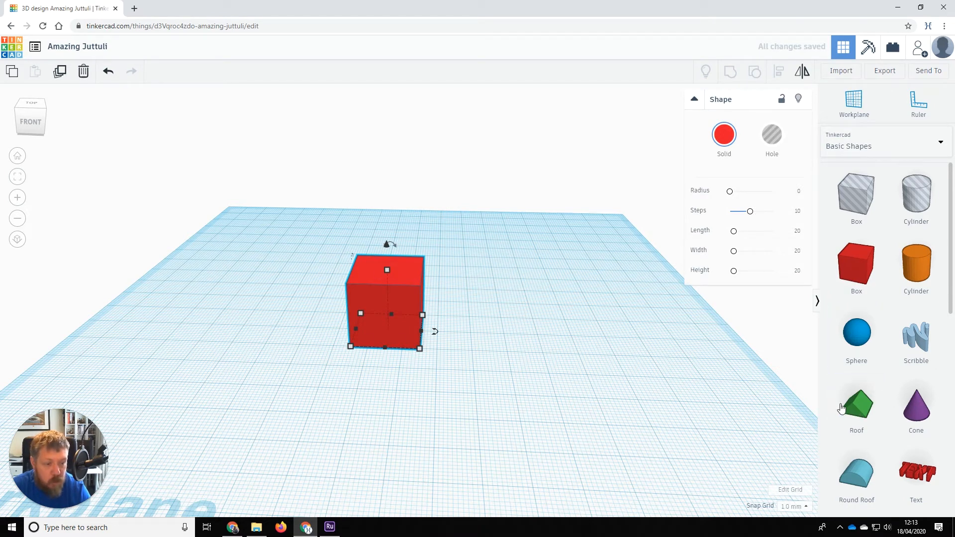
drag(856, 412, 518, 346)
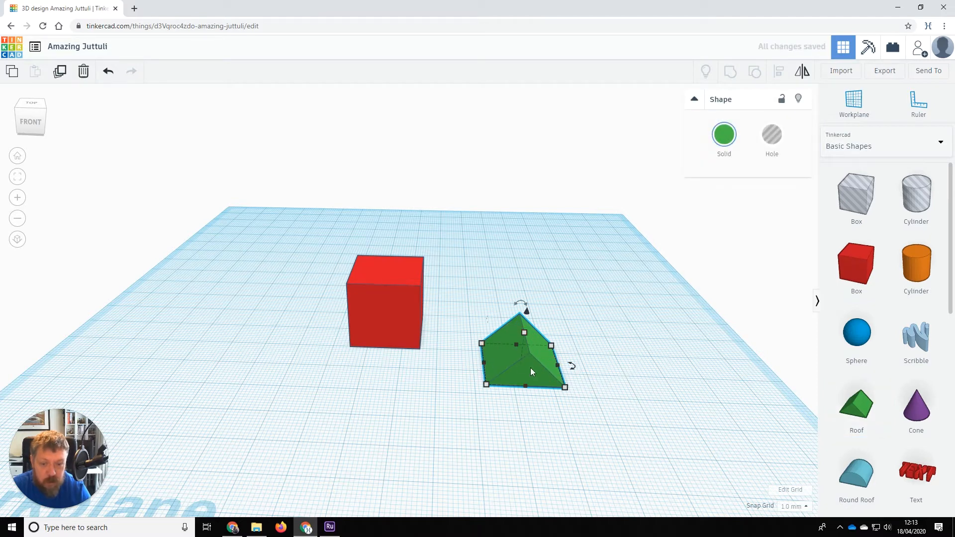
drag(530, 366, 412, 348)
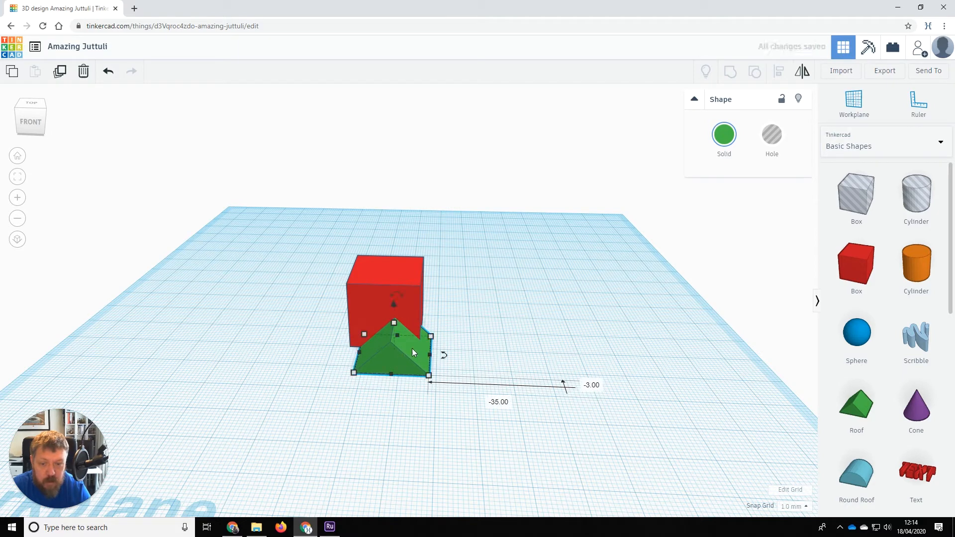
drag(394, 306, 395, 225)
Slide the green roof over the red box and set it down on top.
right_drag(341, 357, 508, 383)
click(461, 297)
drag(460, 297, 437, 287)
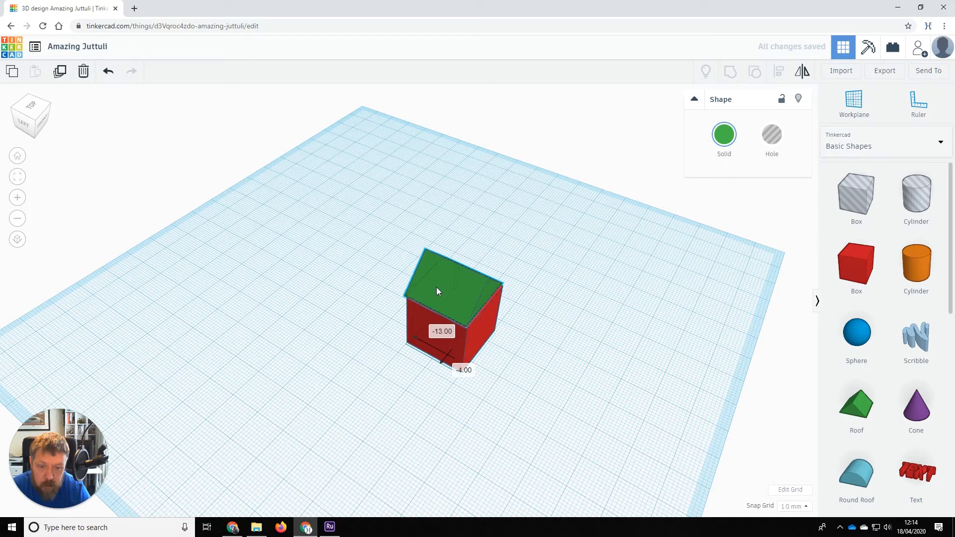
right_drag(552, 344, 403, 361)
scroll(404, 361, up, 3)
scroll(404, 361, up, 2)
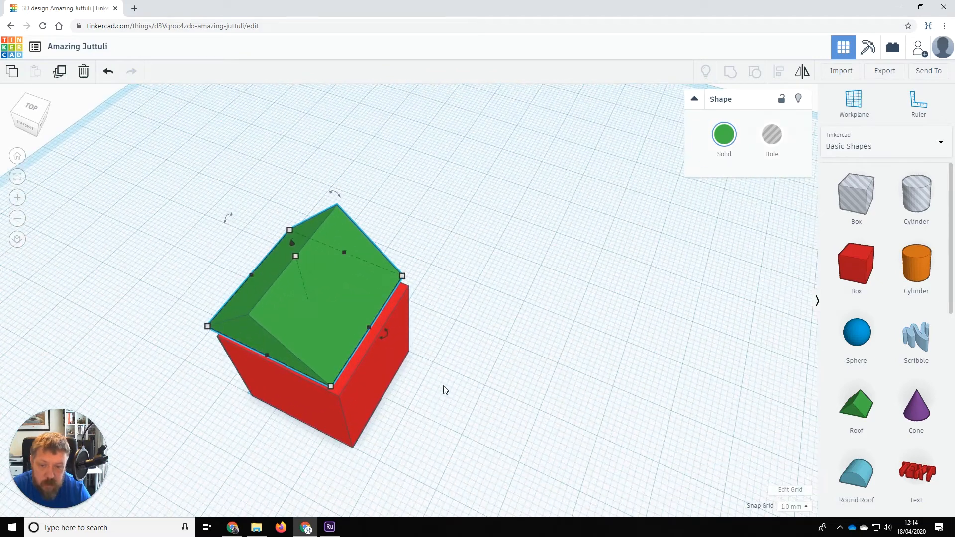
scroll(443, 387, down, 3)
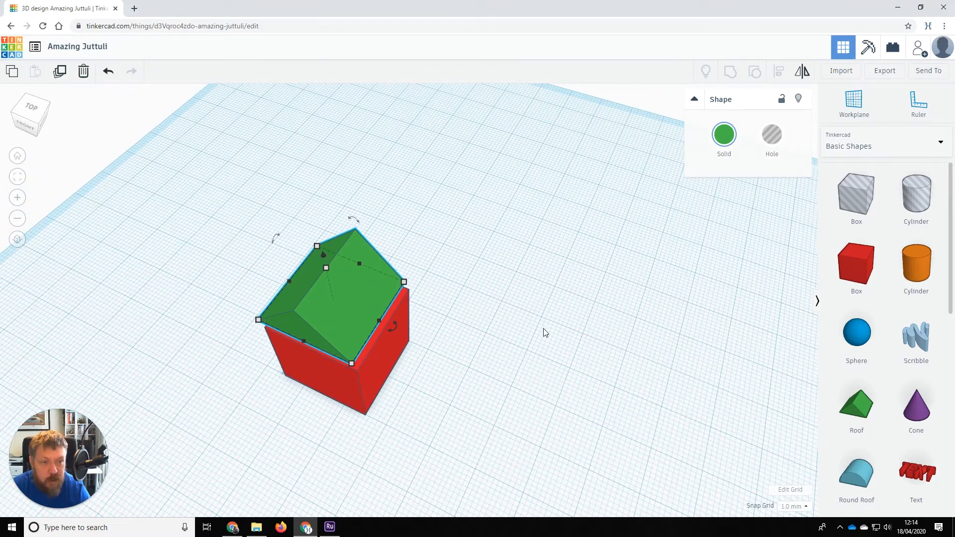
Select the roof and box and centre them on each other with Align.
drag(197, 191, 501, 447)
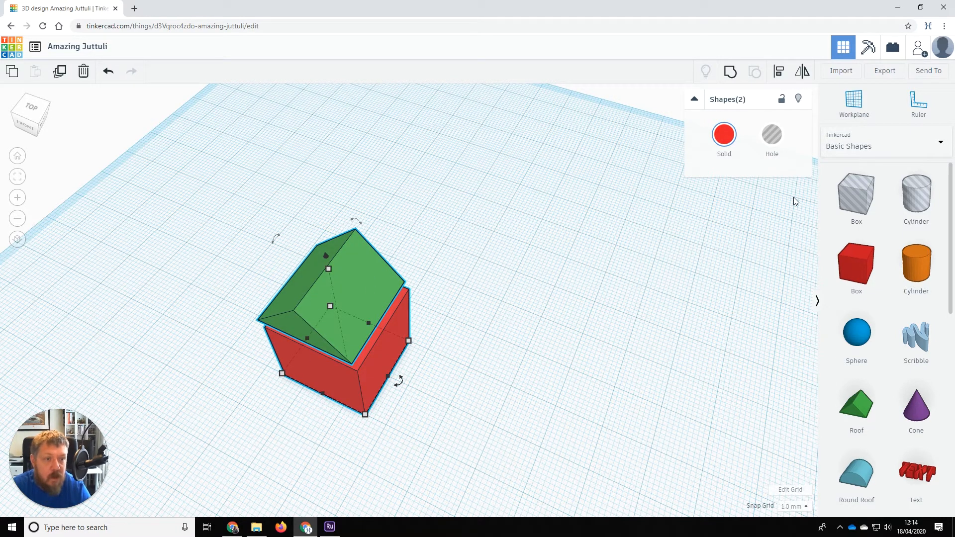
click(779, 72)
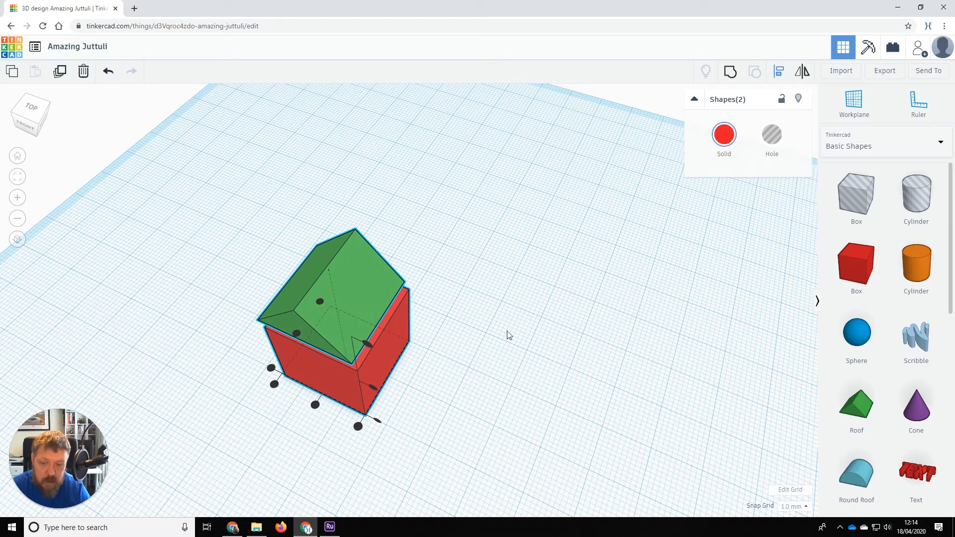
right_drag(269, 434, 471, 430)
click(467, 422)
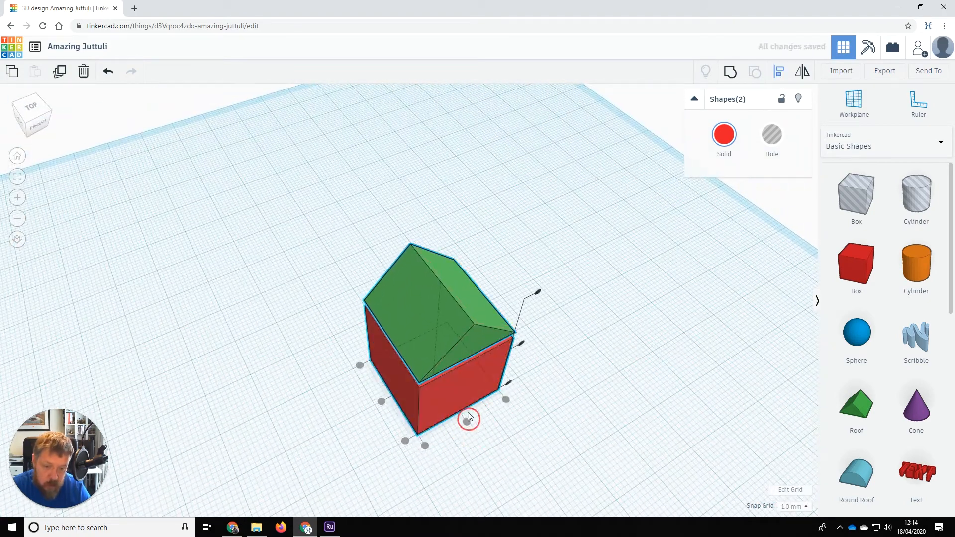
click(381, 401)
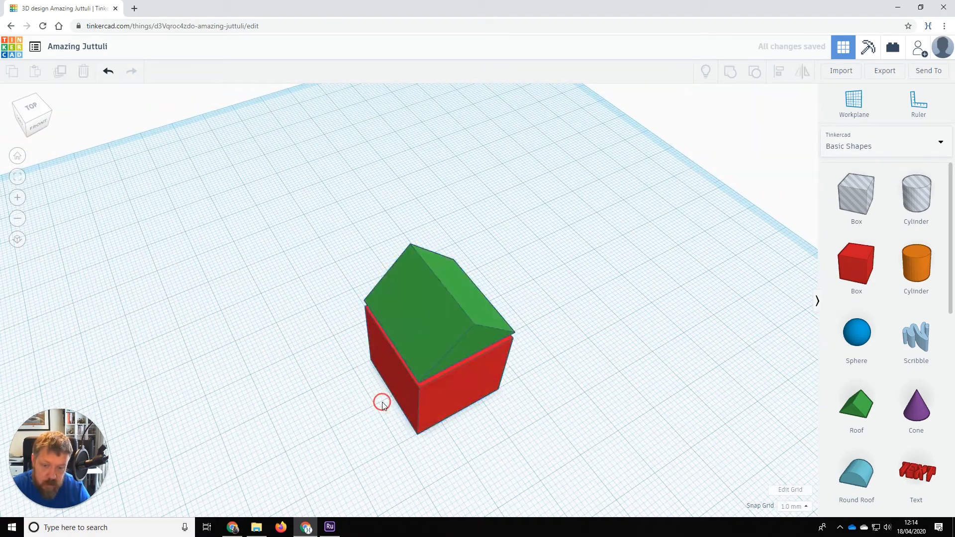
Lower the roof flush onto the box, then reselect both shapes.
right_drag(507, 428, 544, 375)
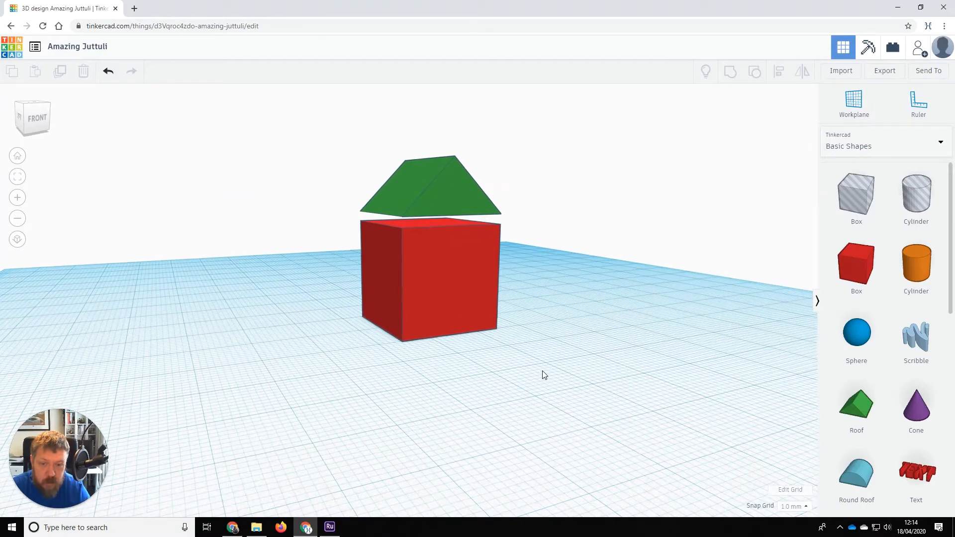
click(453, 200)
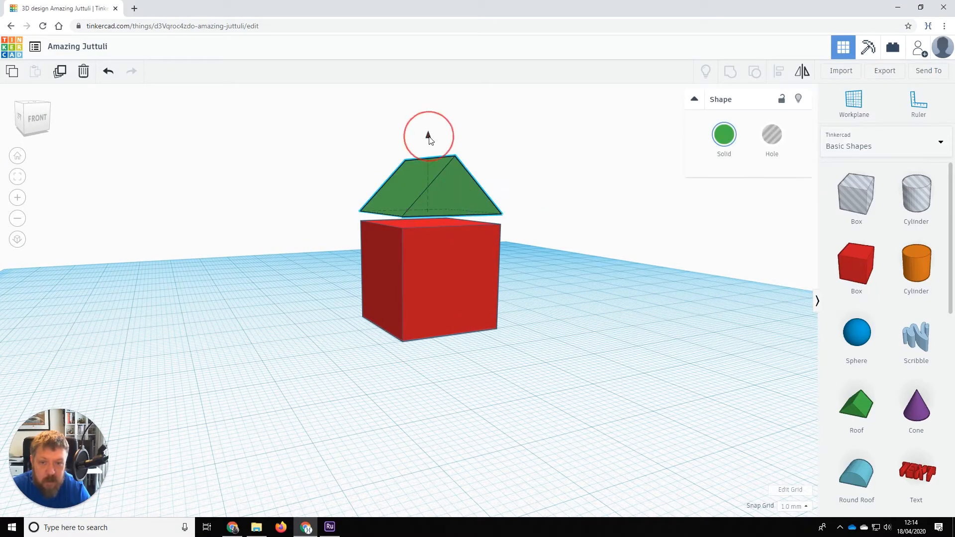
drag(428, 135, 427, 149)
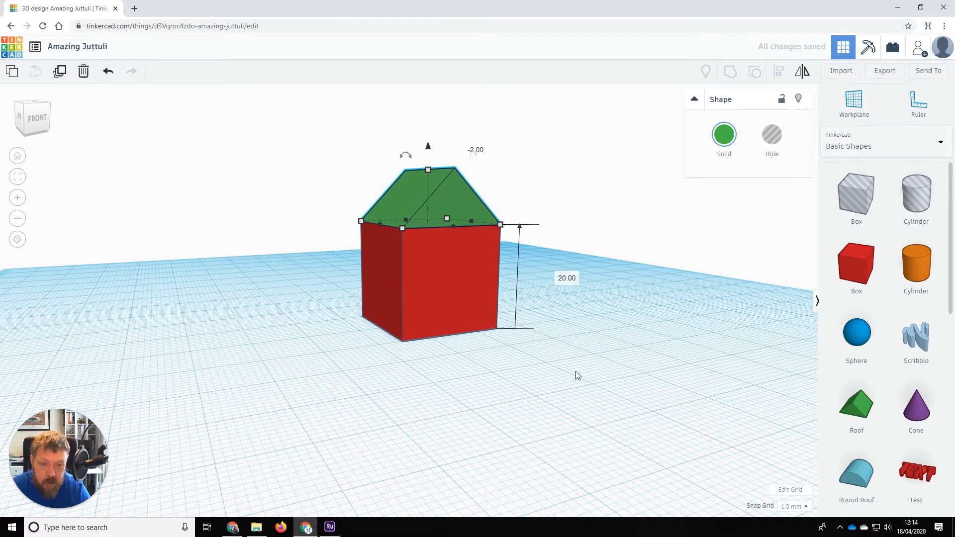
click(628, 296)
right_drag(627, 297, 583, 326)
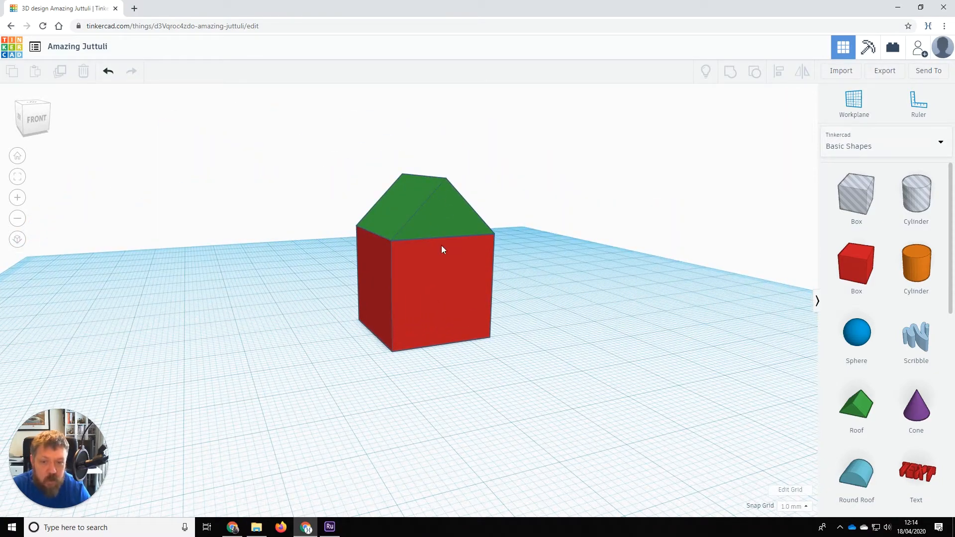
drag(306, 150, 565, 390)
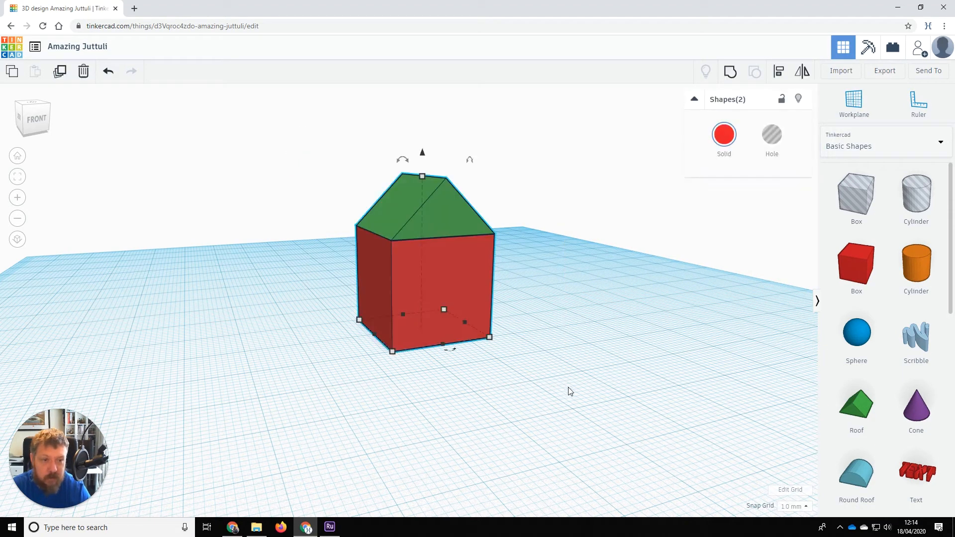
Group the roof and box into one red house and orbit to a front view.
click(733, 78)
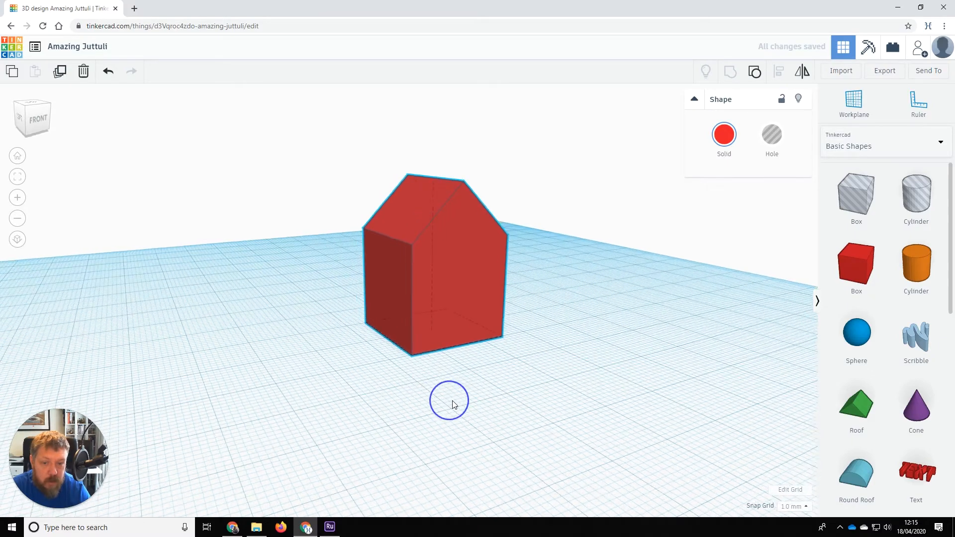
mouse_move(452, 404)
right_down()
mouse_move(590, 403)
mouse_move(492, 305)
mouse_move(465, 245)
mouse_move(381, 396)
mouse_move(348, 395)
mouse_move(475, 404)
mouse_move(363, 389)
mouse_move(473, 403)
mouse_move(369, 393)
mouse_move(443, 388)
right_up()
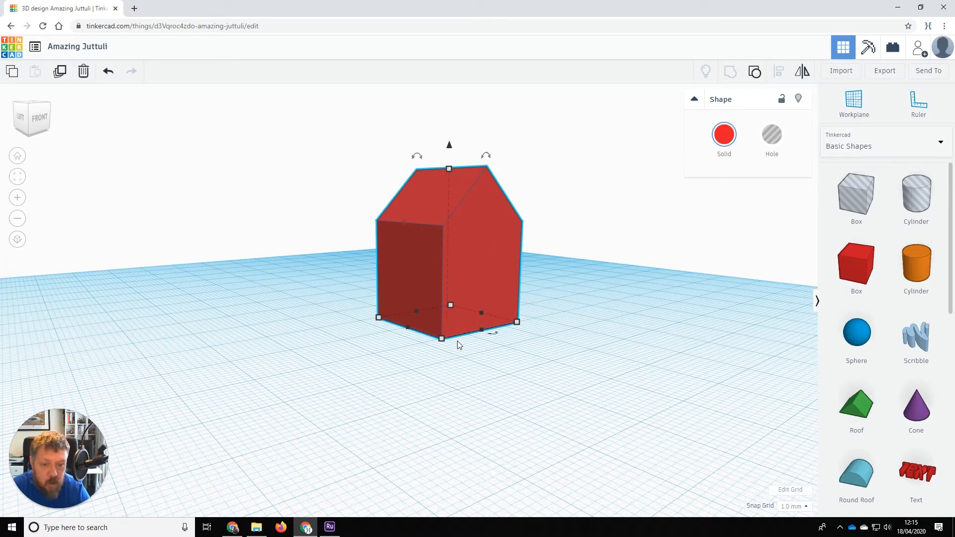
right_drag(592, 366, 519, 367)
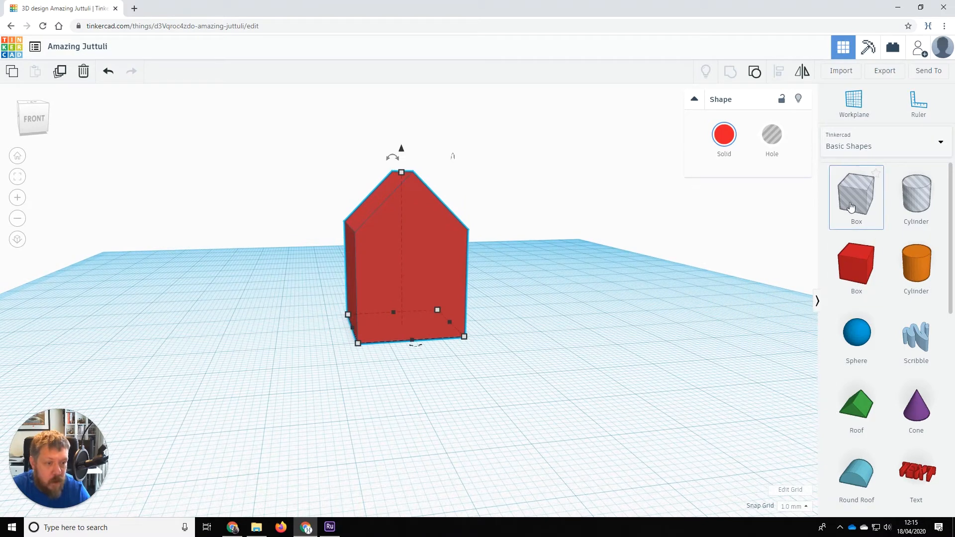
Add a box hole, resize it to 18 x 18 mm, and move it inside the house.
drag(863, 201, 499, 390)
right_drag(584, 392, 605, 270)
click(355, 245)
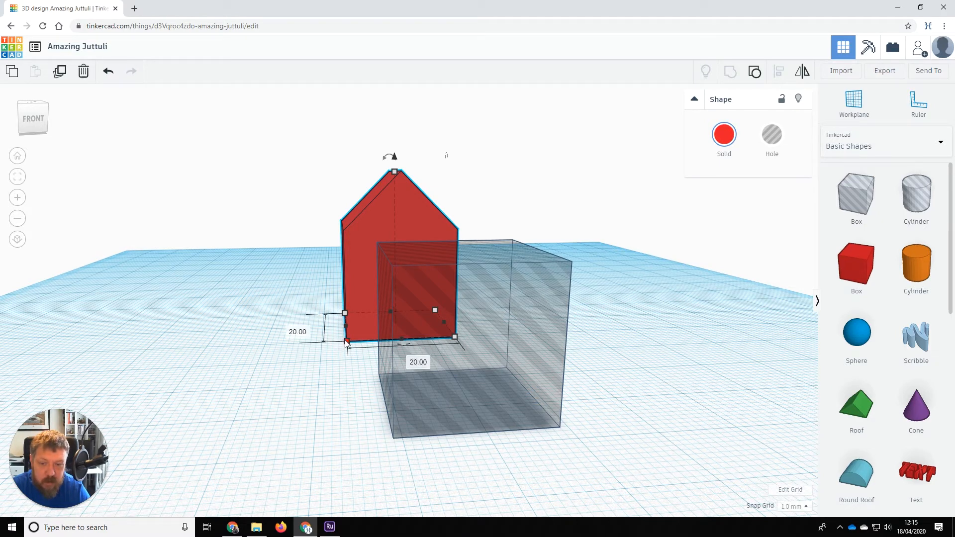
click(479, 408)
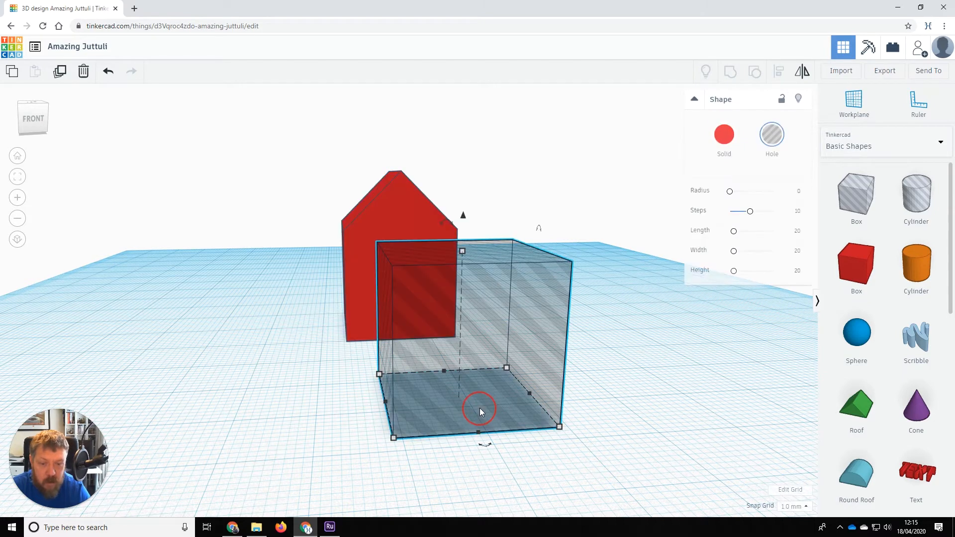
click(394, 437)
click(303, 408)
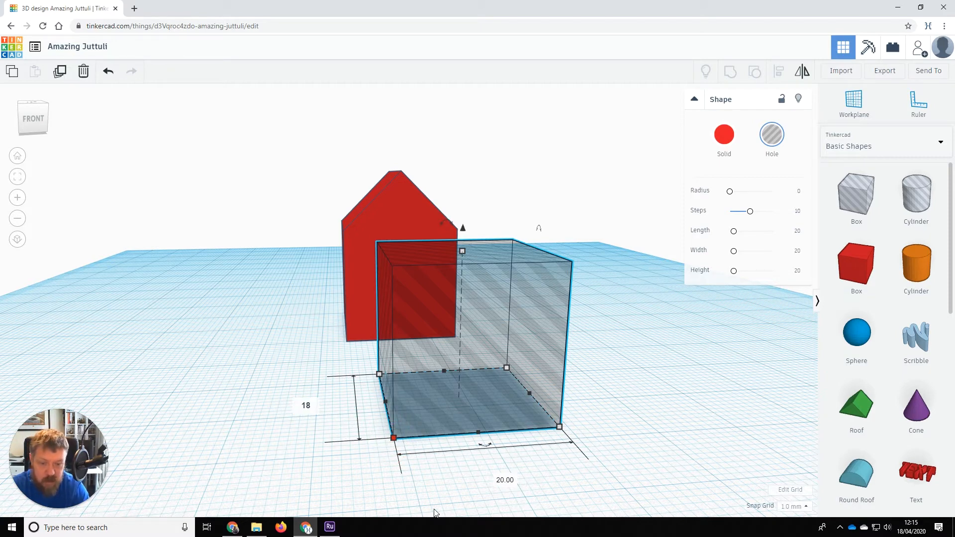
click(504, 480)
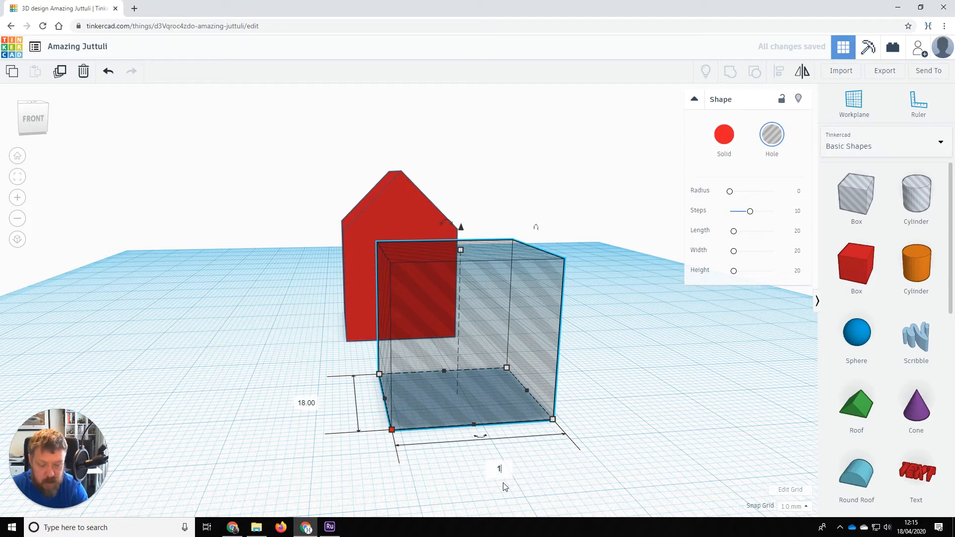
text(18)
key(Return)
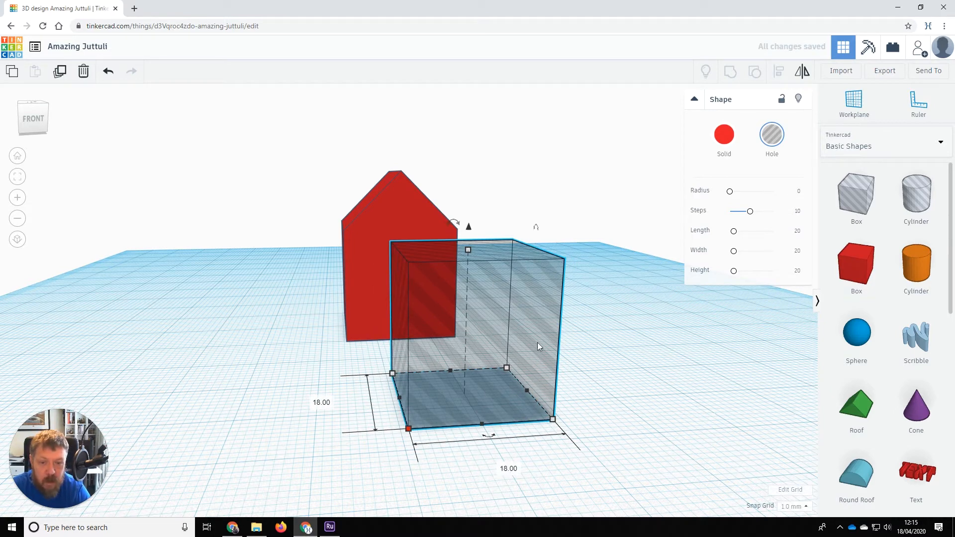
drag(503, 342, 415, 284)
mouse_move(409, 317)
right_down()
mouse_move(410, 426)
mouse_move(424, 305)
mouse_move(420, 319)
right_up()
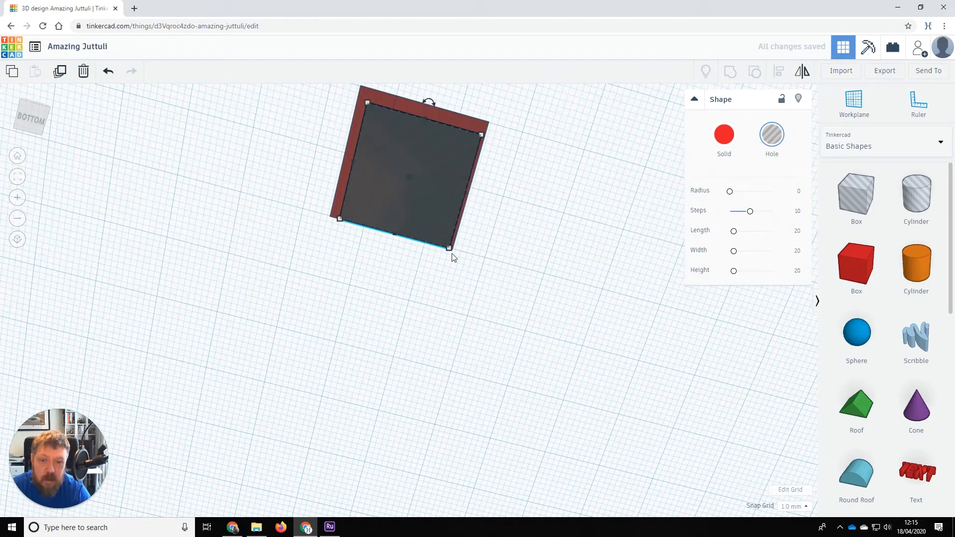
Select the hole box and house and centre the hole on both axes with Align.
drag(490, 307, 359, 115)
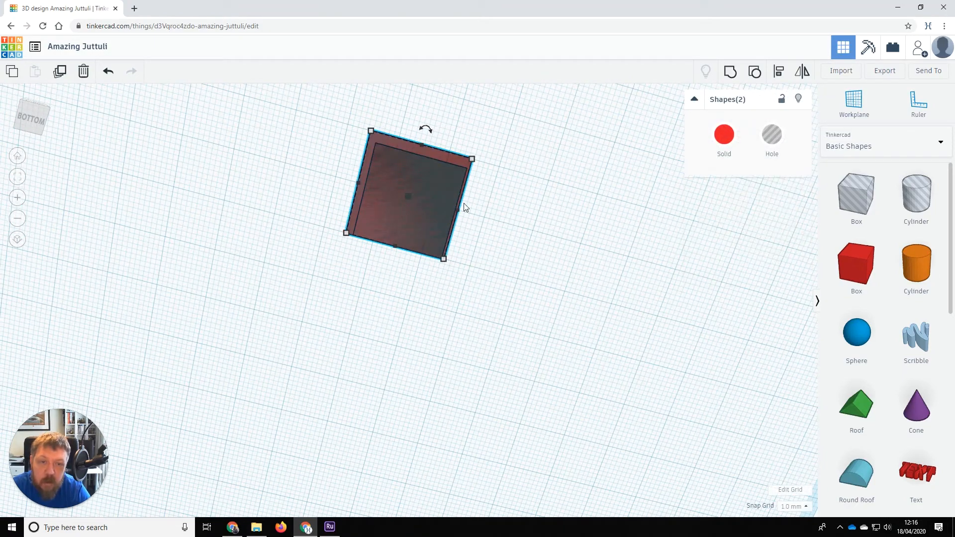
click(779, 73)
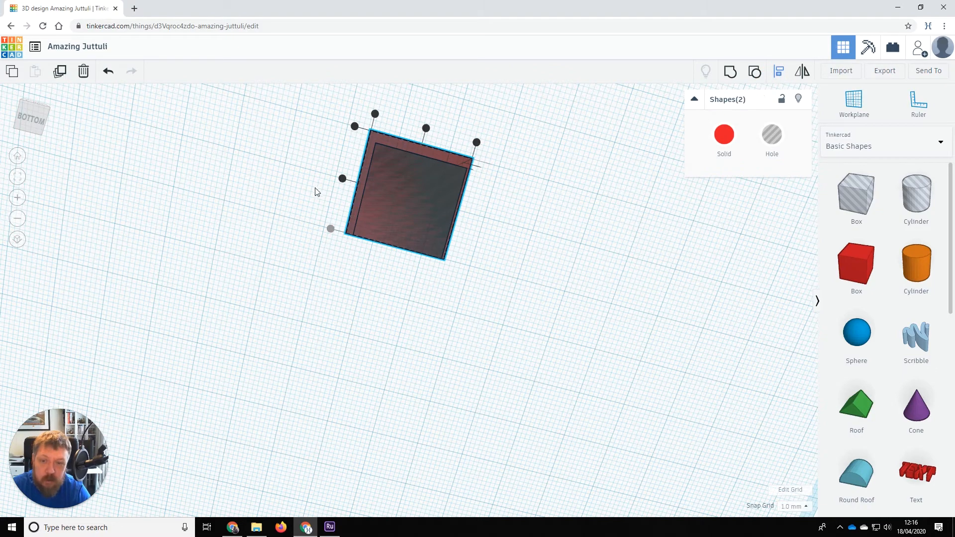
click(343, 178)
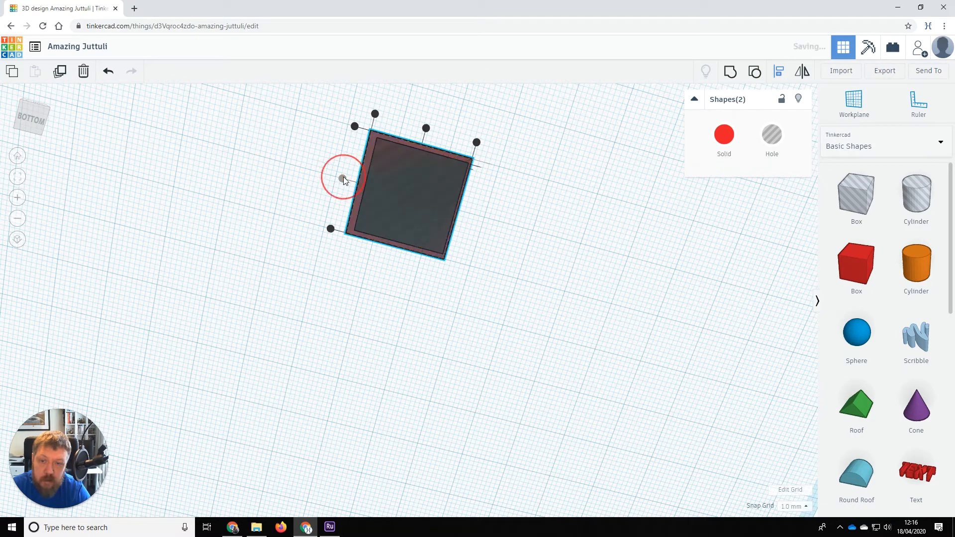
click(426, 129)
Group the hole box with the house to hollow it out from underneath.
right_drag(552, 239, 517, 293)
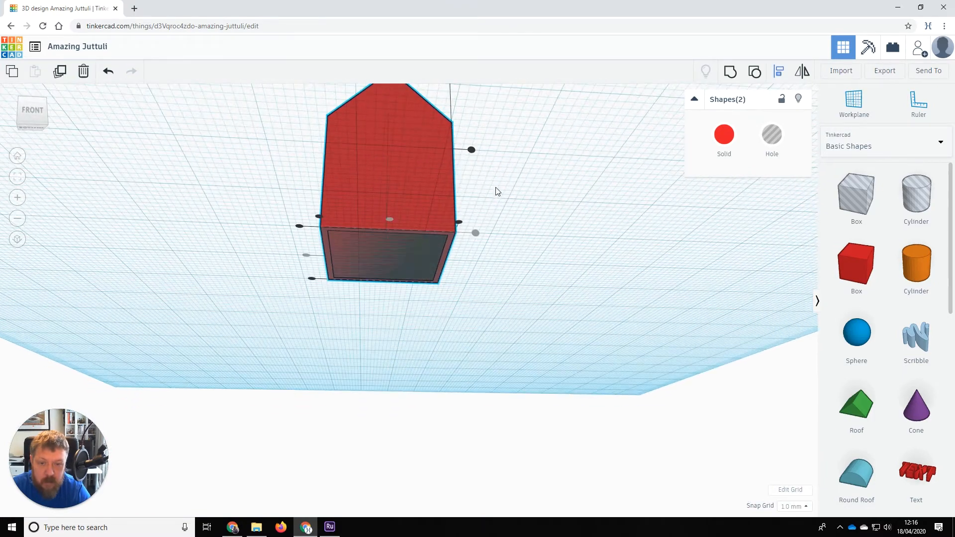
click(379, 255)
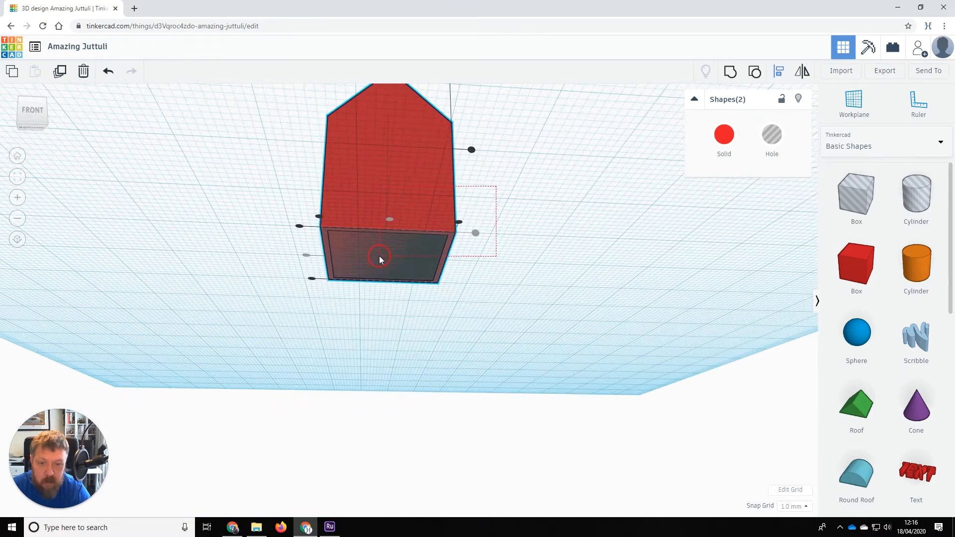
click(729, 75)
right_drag(439, 338, 496, 325)
scroll(456, 296, up, 5)
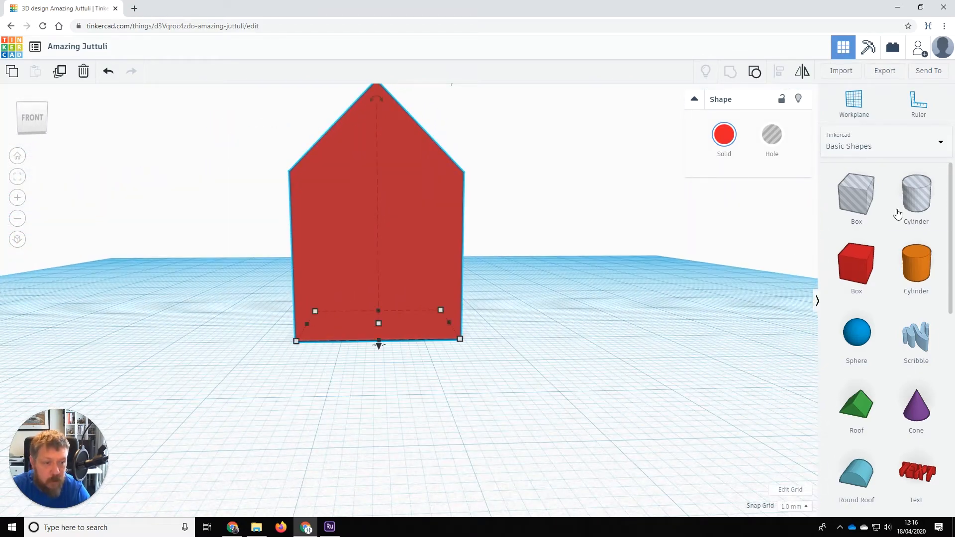
Add a box hole beside the house and shrink it to a thin slab 2 deep.
click(855, 201)
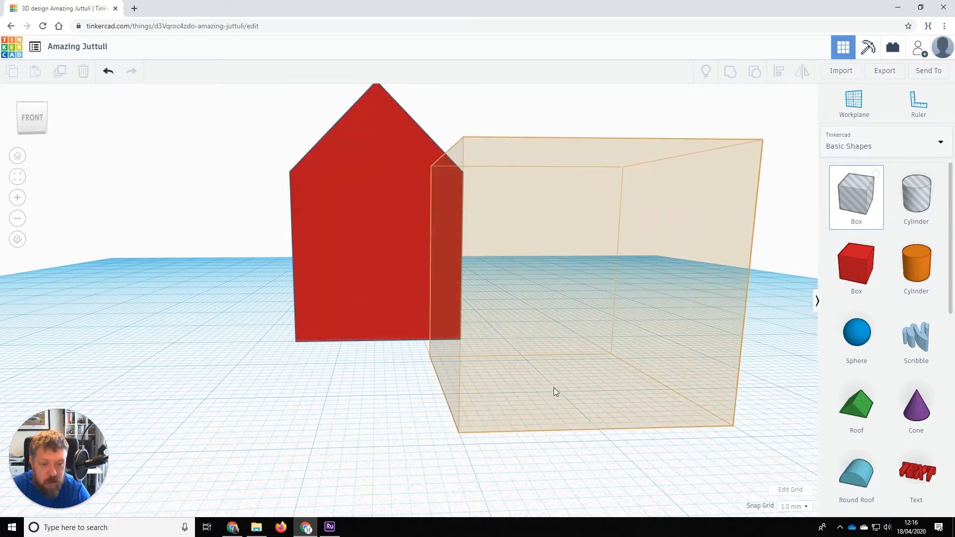
click(553, 388)
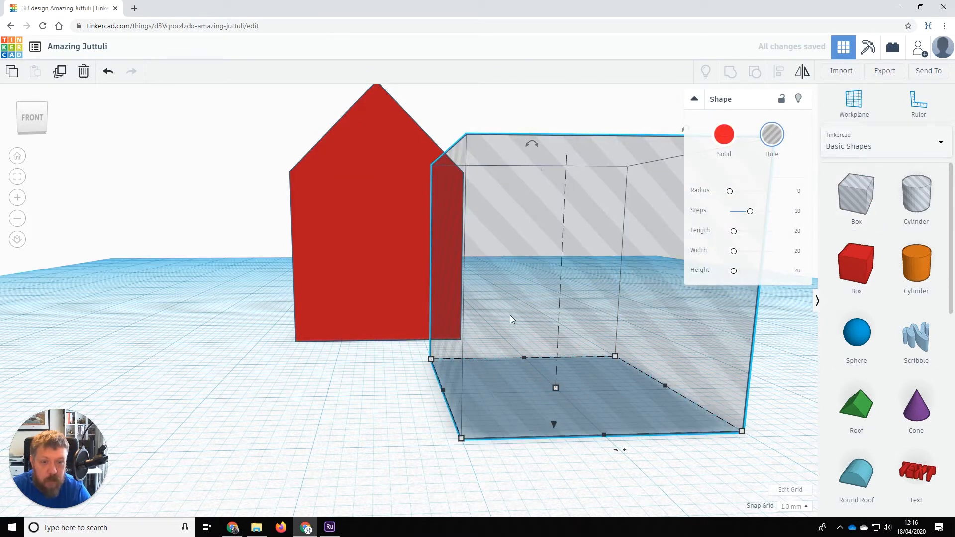
drag(461, 438, 547, 362)
click(621, 180)
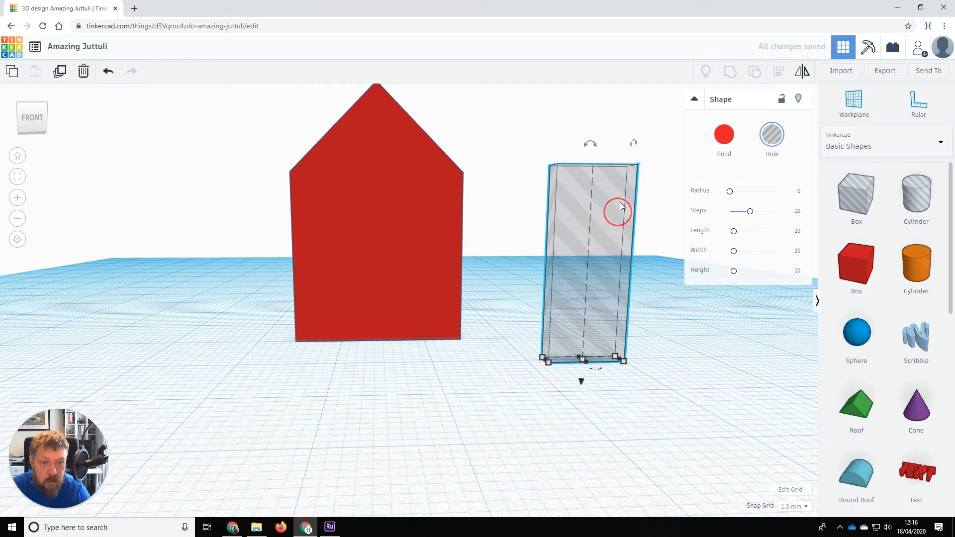
drag(584, 359, 600, 216)
Lower the door hole to the workplane at the house front's bottom centre, about 6 mm tall.
right_drag(592, 247, 575, 301)
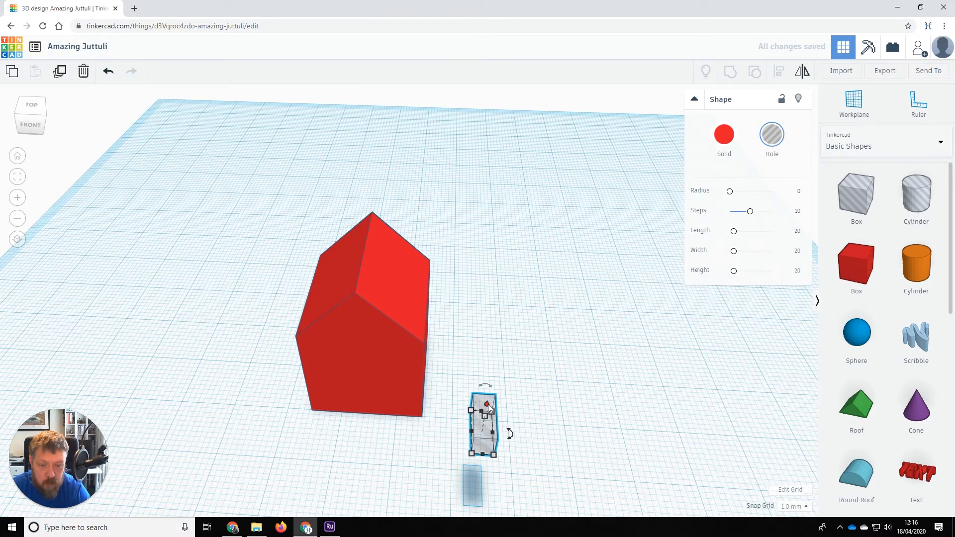
right_drag(533, 432, 537, 210)
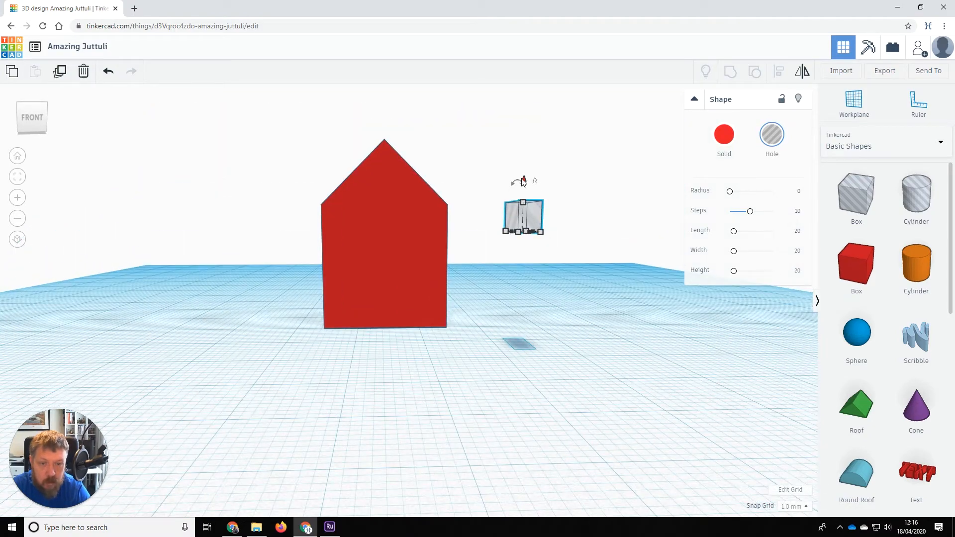
drag(523, 181, 527, 295)
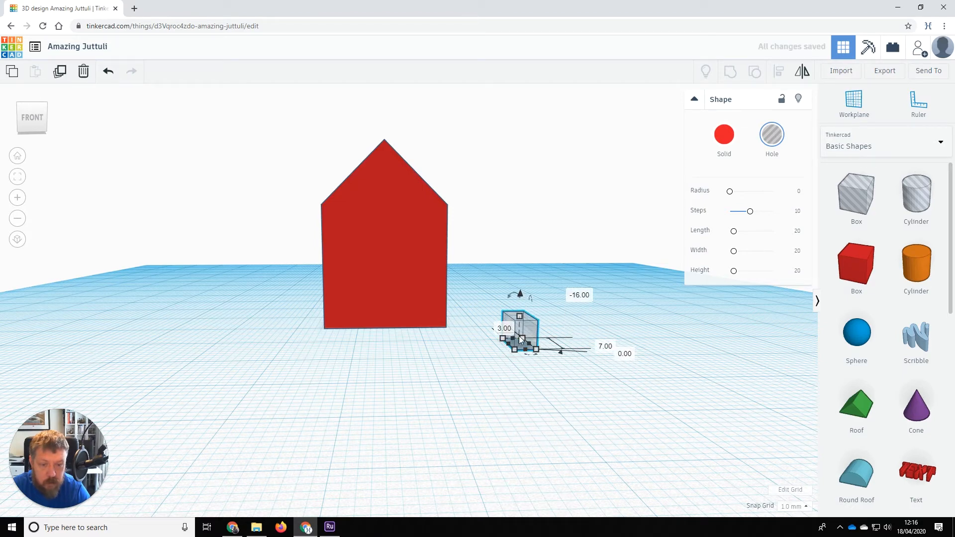
drag(531, 332, 391, 319)
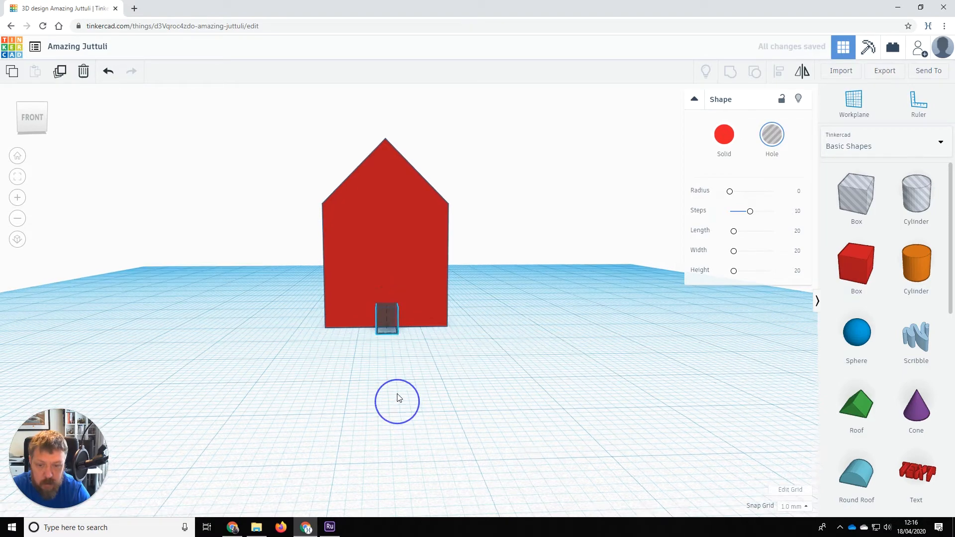
mouse_move(396, 399)
right_down()
mouse_move(395, 384)
mouse_move(384, 409)
mouse_move(391, 405)
right_up()
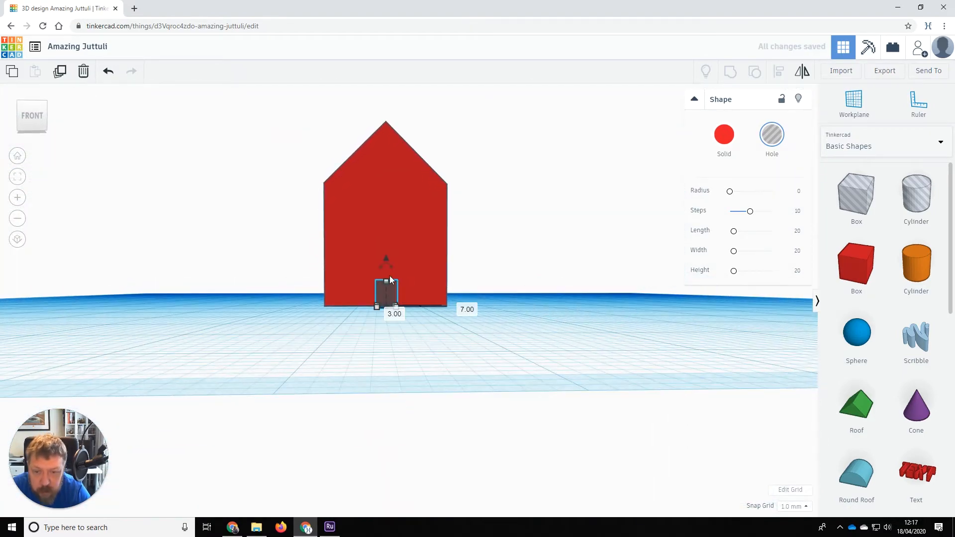
drag(386, 276, 387, 268)
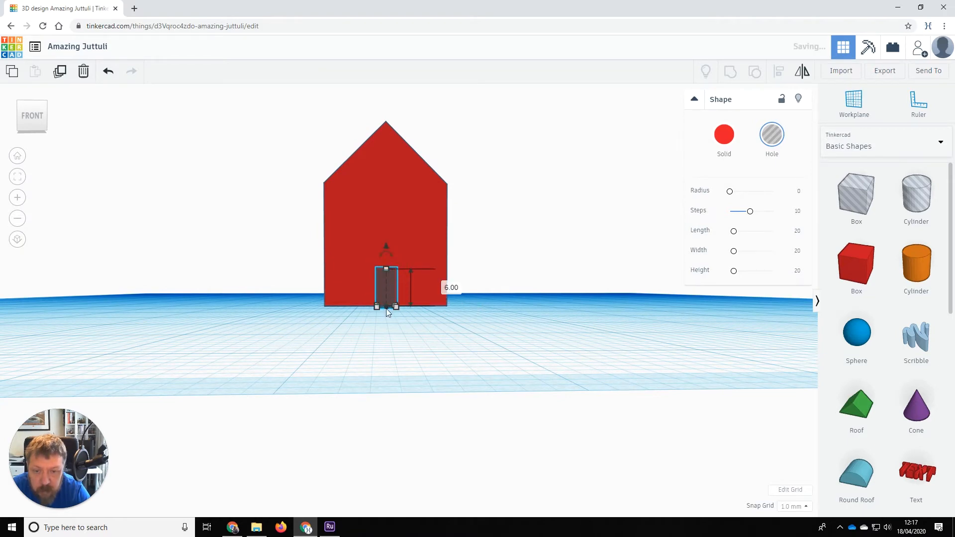
right_drag(386, 308, 422, 140)
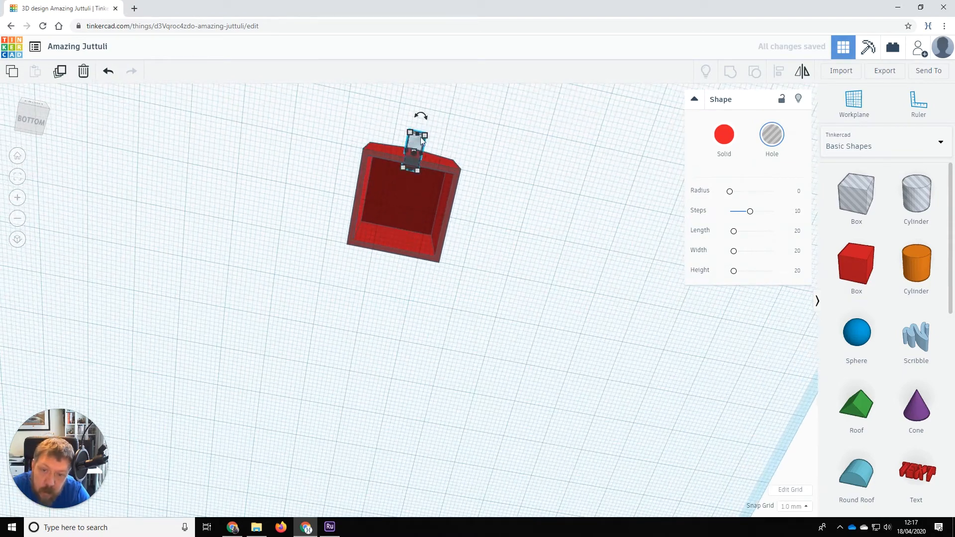
Centre the door hole on the house front with Align, then group them to cut the doorway.
right_drag(549, 235, 407, 308)
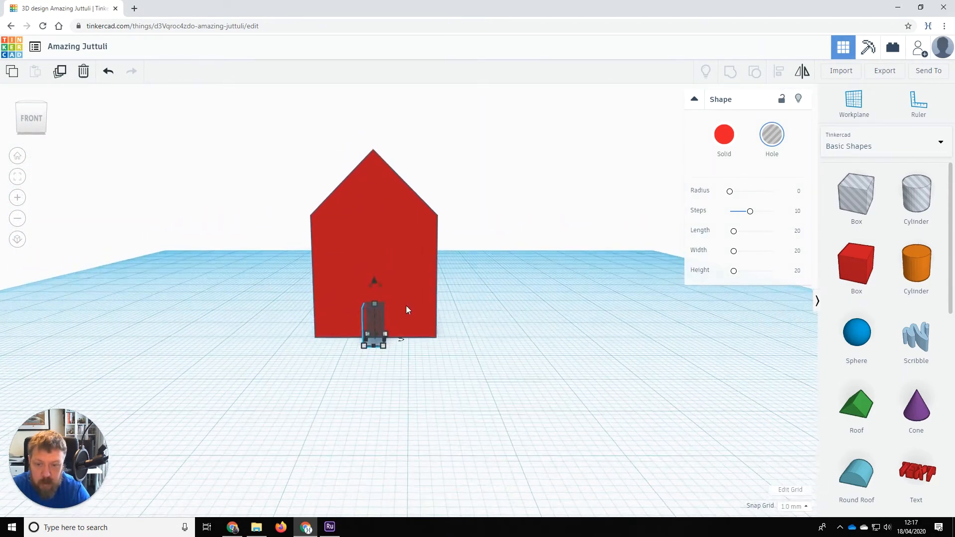
click(402, 342)
drag(422, 348, 486, 360)
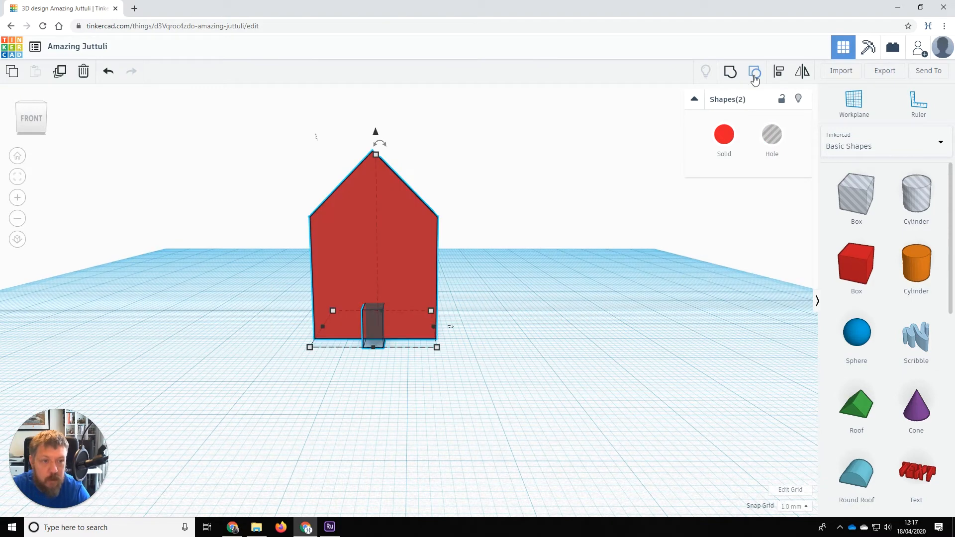
click(784, 74)
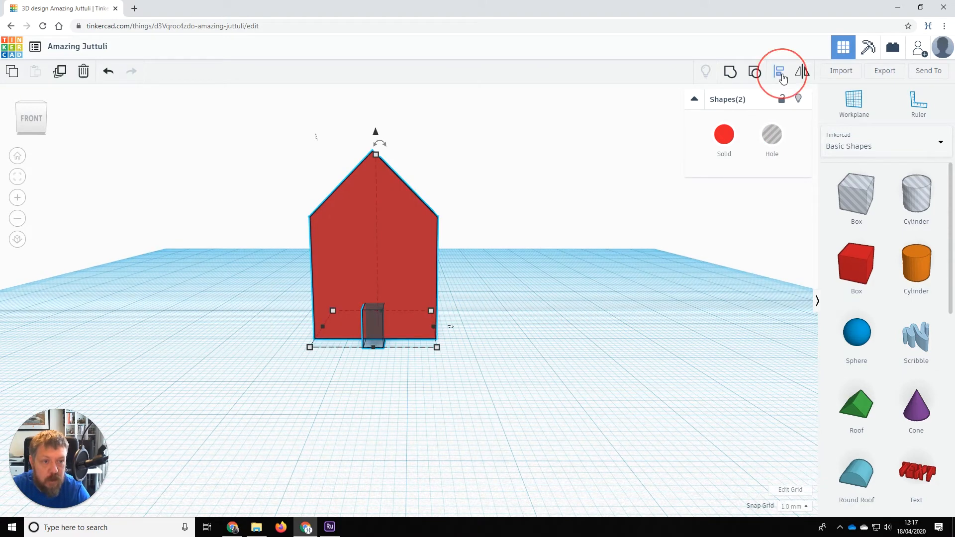
click(373, 354)
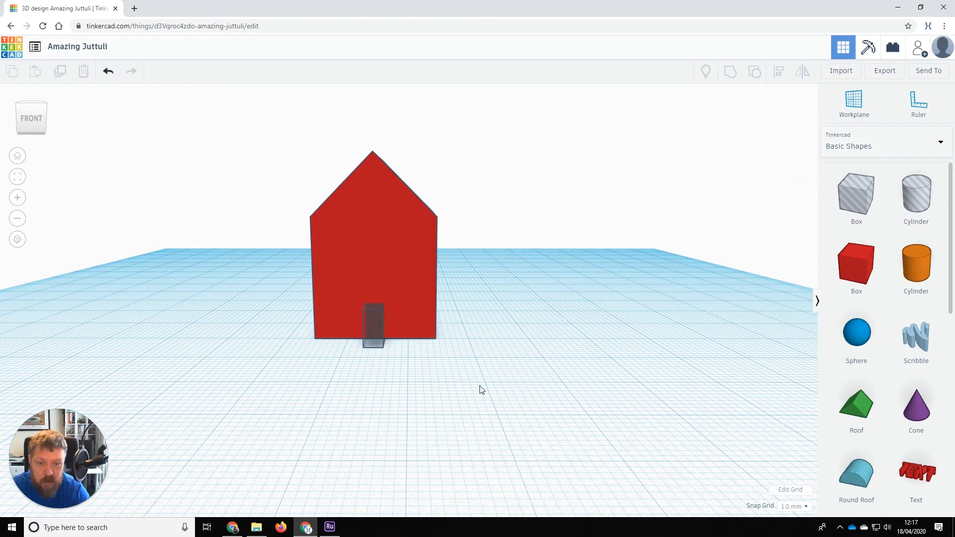
click(432, 382)
drag(286, 367, 453, 278)
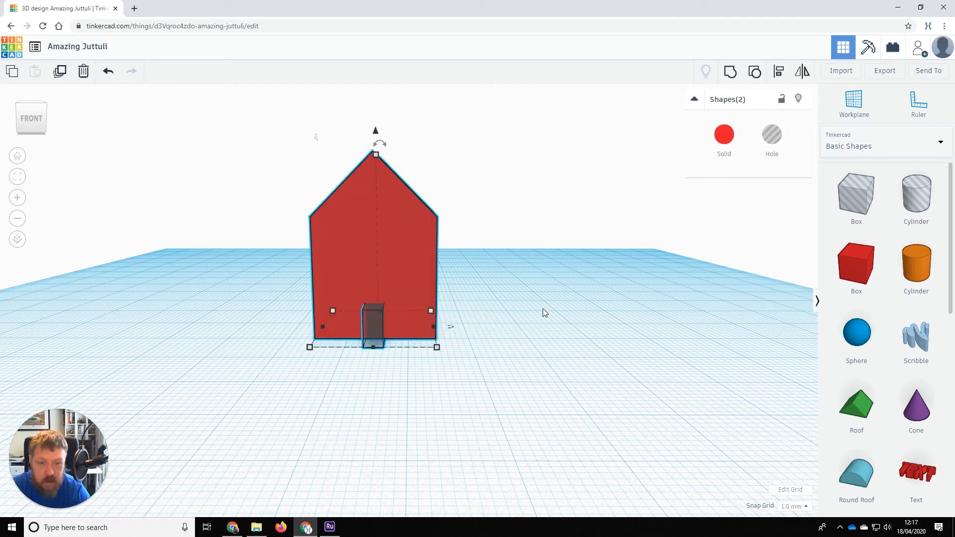
click(730, 72)
Add a new Box Hole to the workplane beside the red house.
click(432, 406)
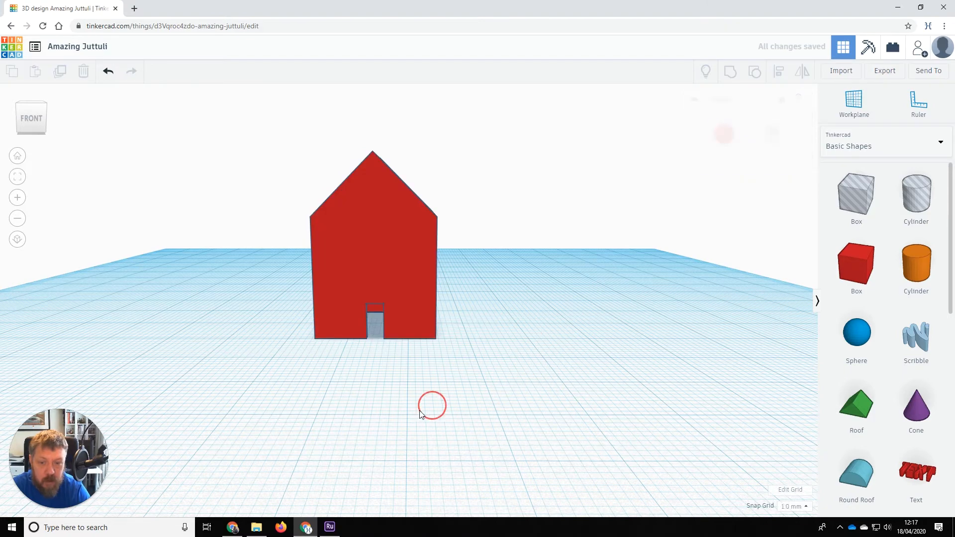
right_drag(410, 390, 383, 407)
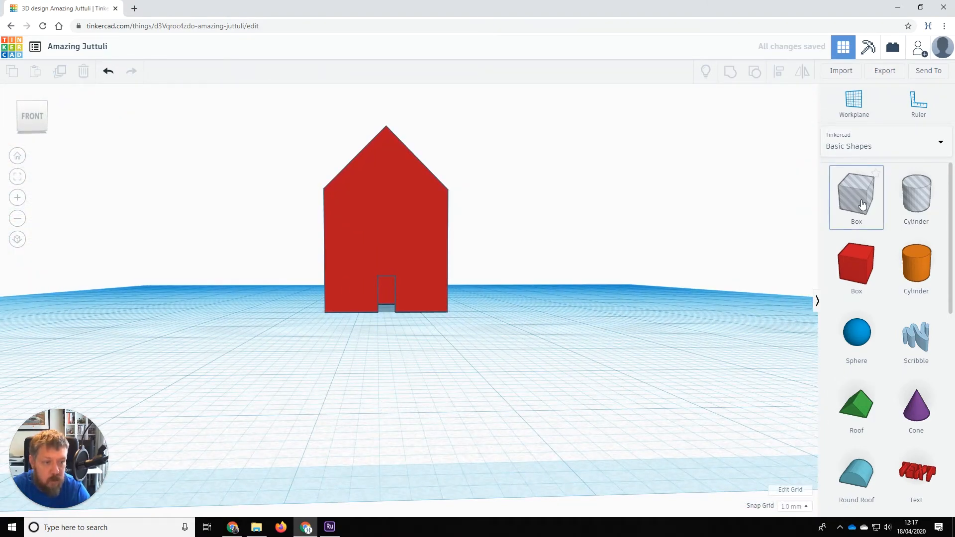
drag(861, 204, 531, 360)
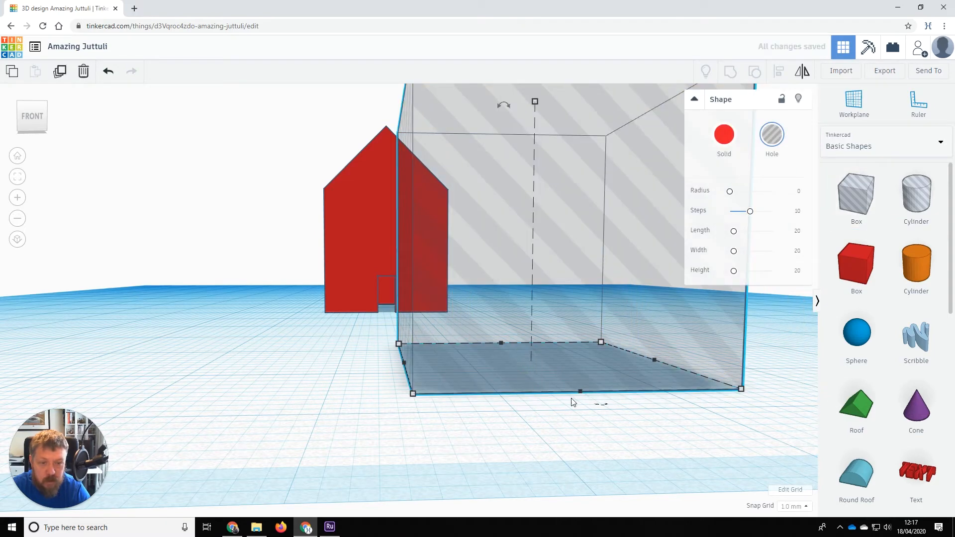
click(413, 394)
scroll(482, 375, up, 2)
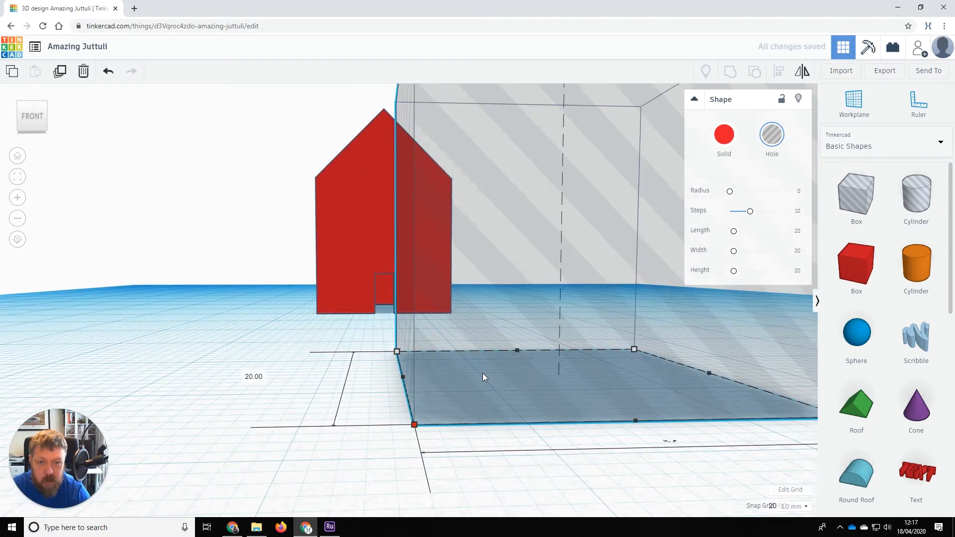
scroll(483, 373, down, 5)
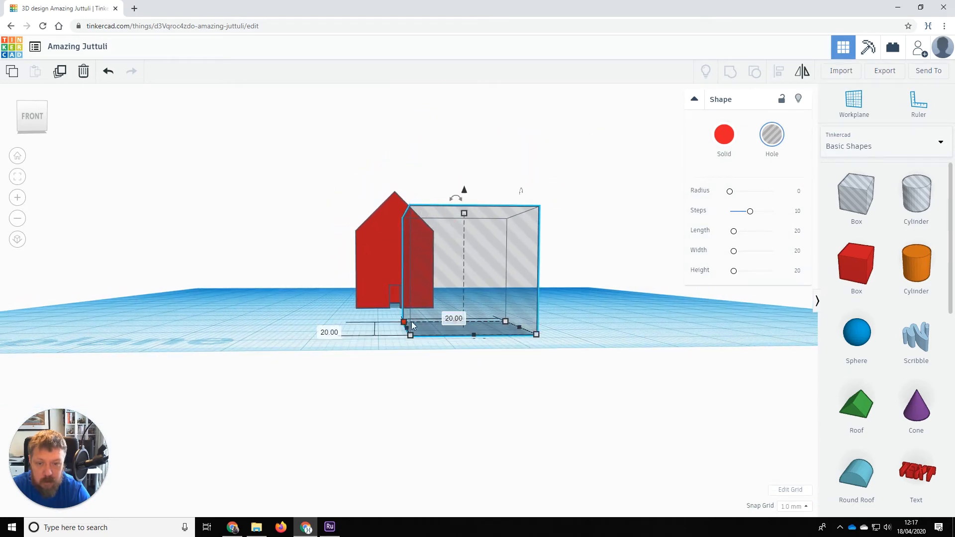
Resize the hole box to height 4 with a 5 × 5 footprint.
click(464, 213)
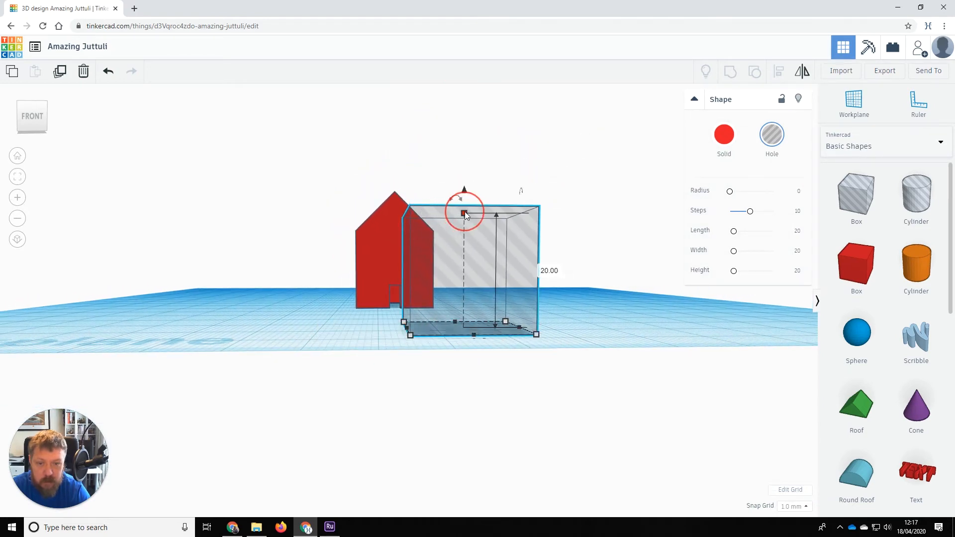
click(543, 271)
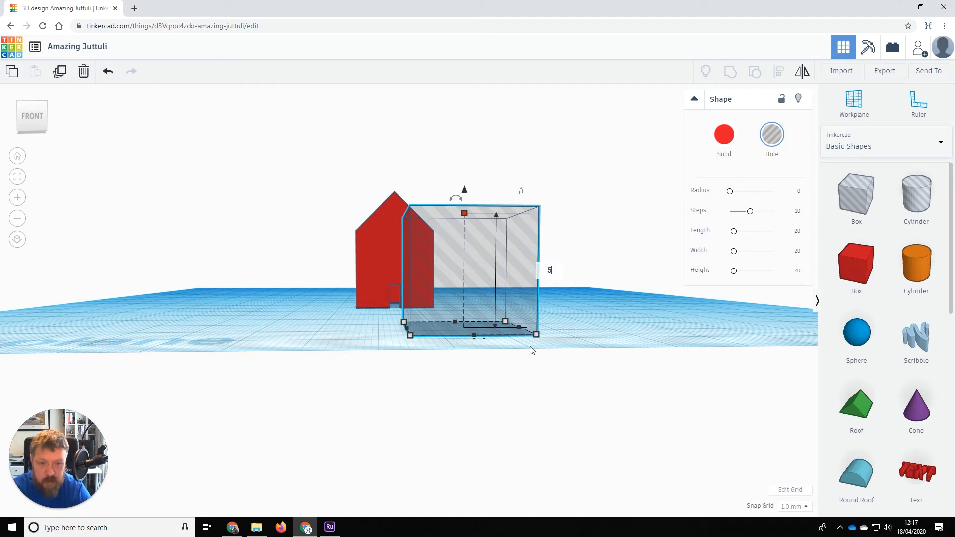
text(4)
key(Return)
click(536, 334)
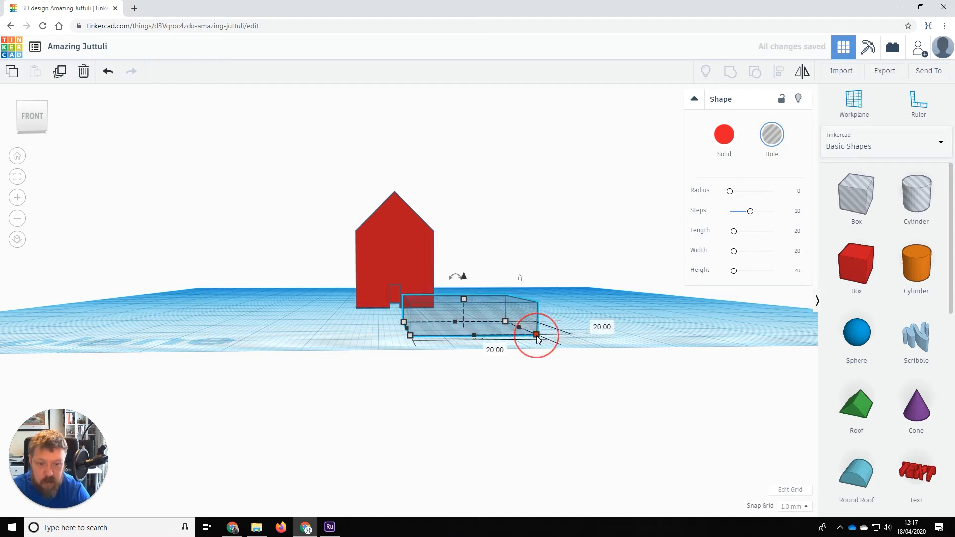
click(600, 327)
text(5)
click(492, 350)
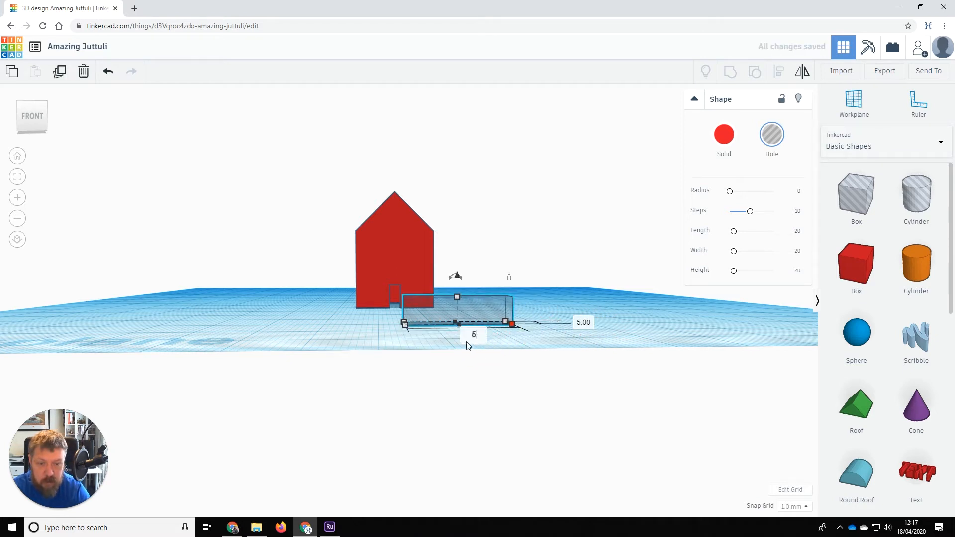
click(530, 336)
right_click(578, 293)
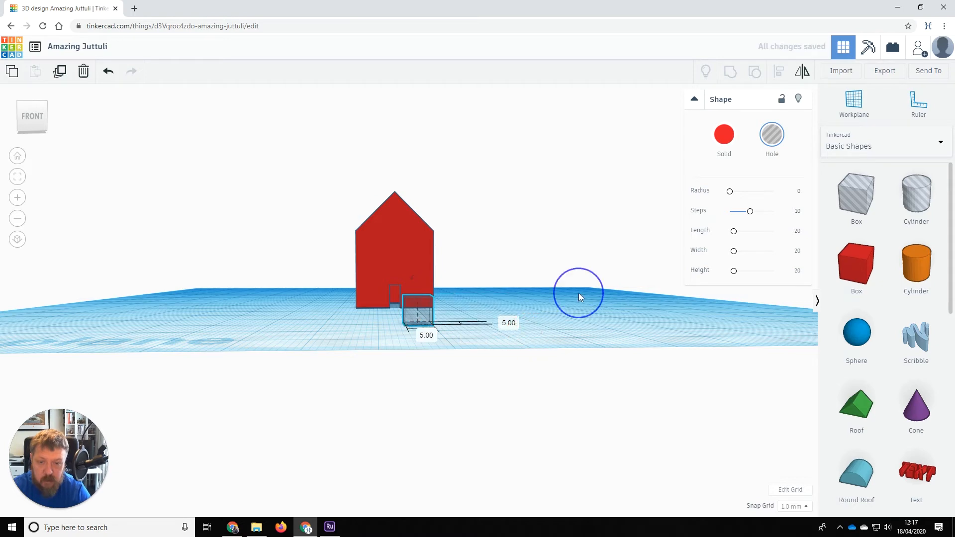
scroll(517, 308, up, 5)
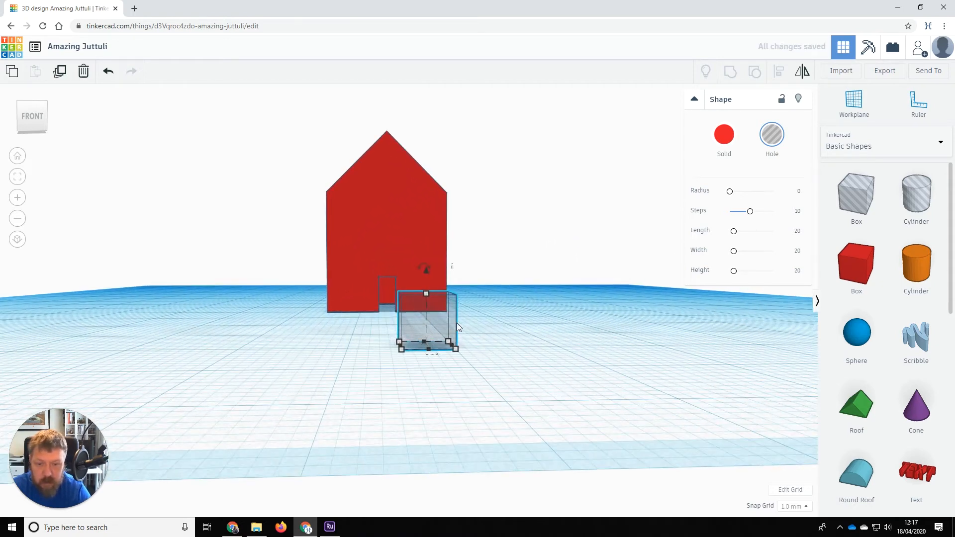
Move the hole box into the front wall beside the door as a window.
drag(444, 319, 423, 247)
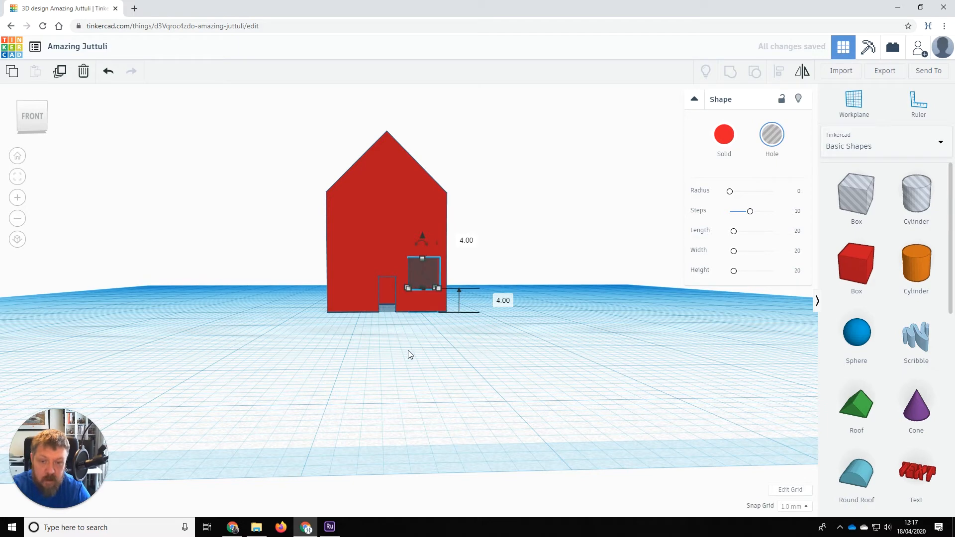
right_drag(489, 366, 423, 320)
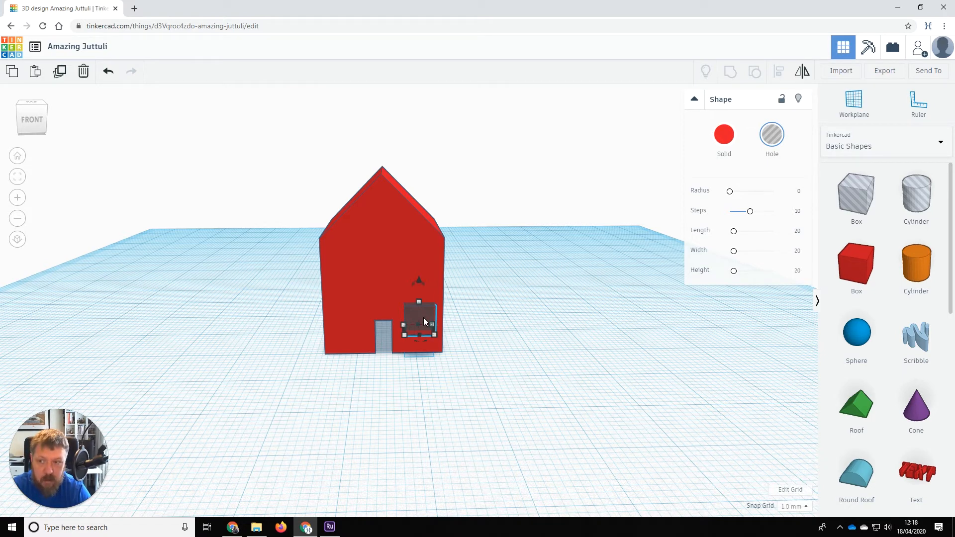
drag(423, 317, 374, 236)
Paste a copy of the window hole and place it at the upper-right window position.
key(ctrl+v)
drag(374, 270, 425, 268)
click(458, 397)
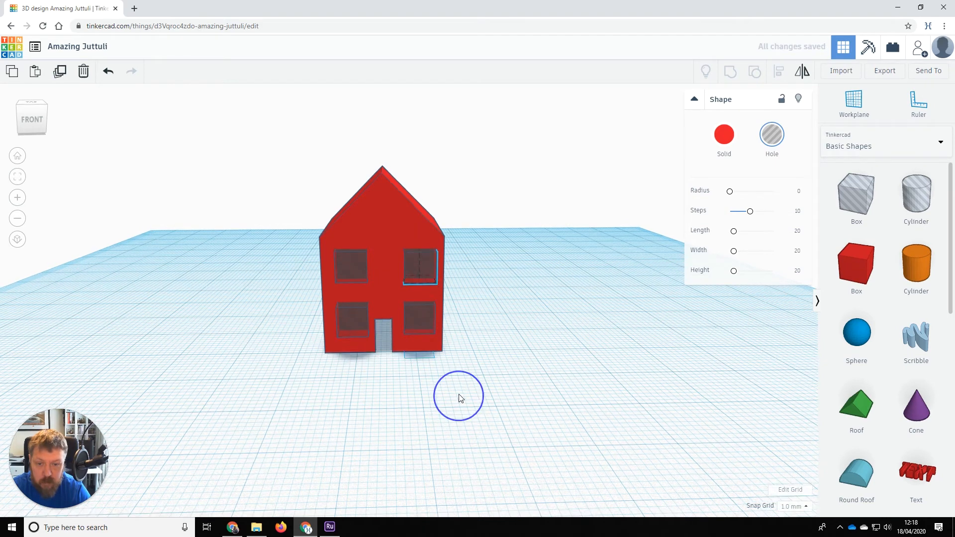
mouse_move(459, 394)
right_down()
mouse_move(456, 372)
mouse_move(452, 380)
right_up()
drag(269, 252, 348, 311)
click(416, 219)
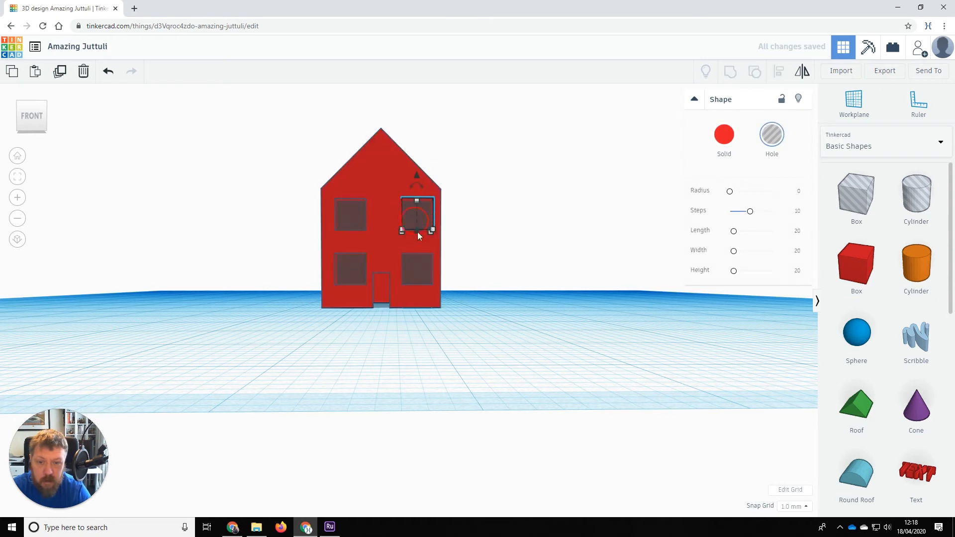
shift+click(422, 267)
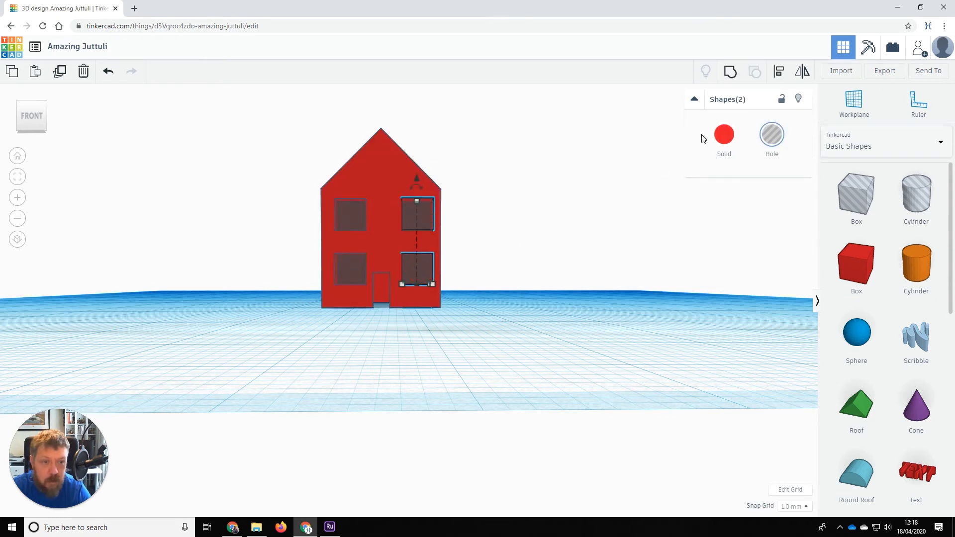
click(778, 73)
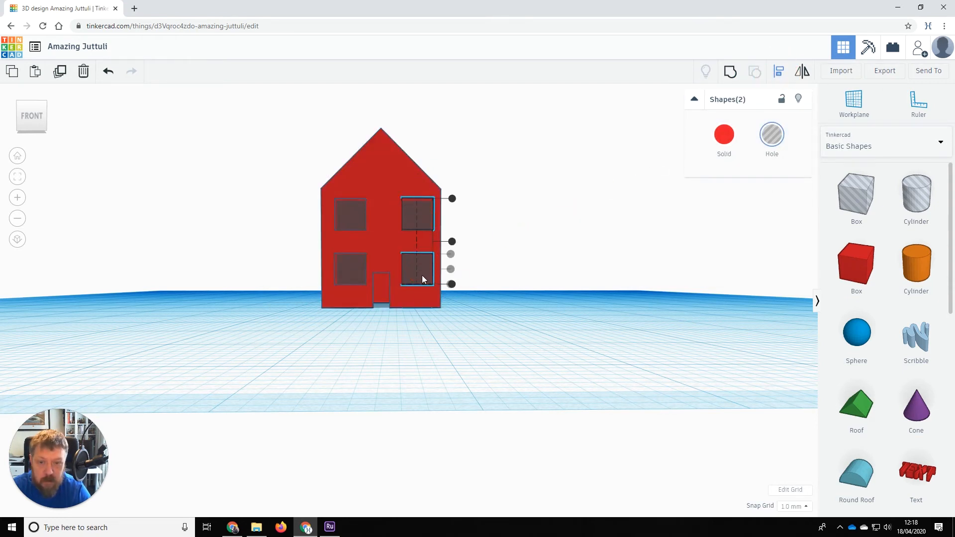
click(452, 242)
key(ctrl+z)
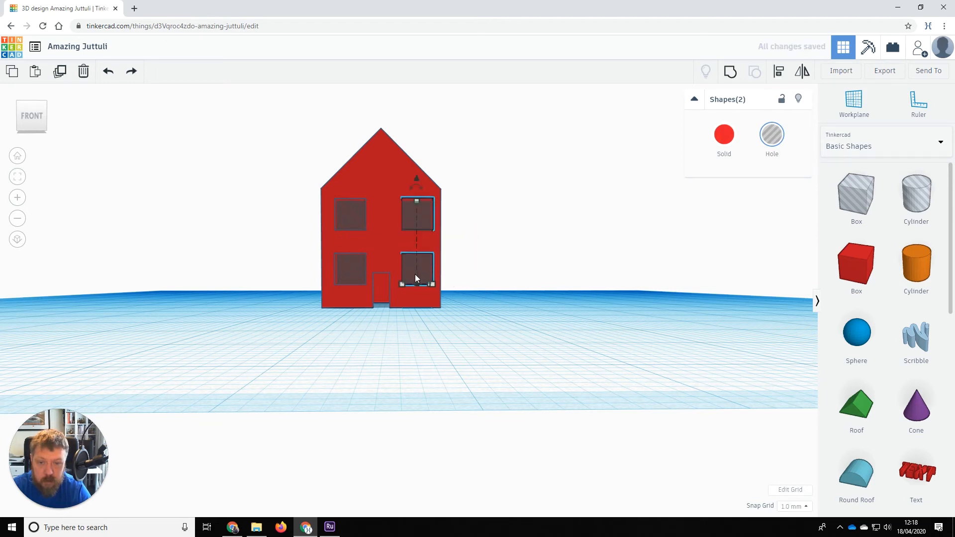
click(778, 72)
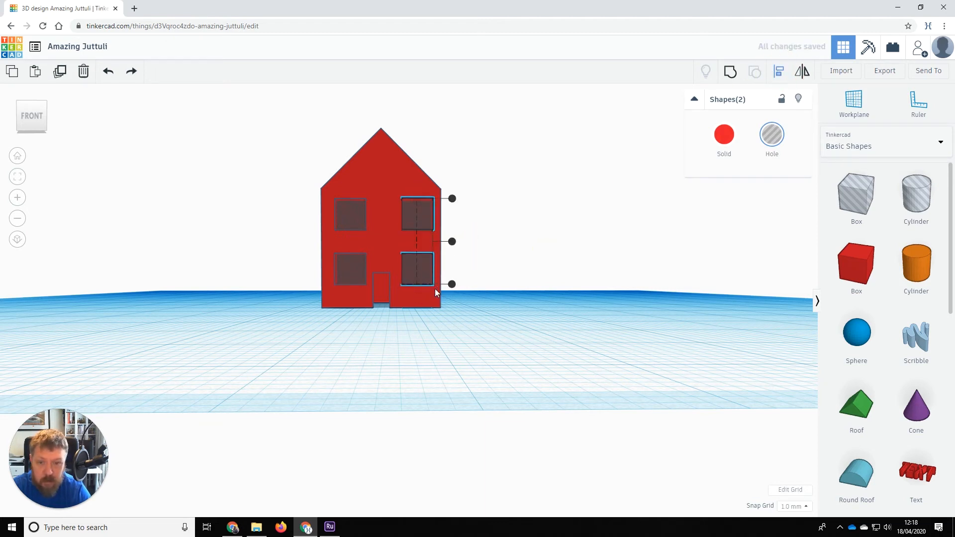
click(532, 306)
click(416, 281)
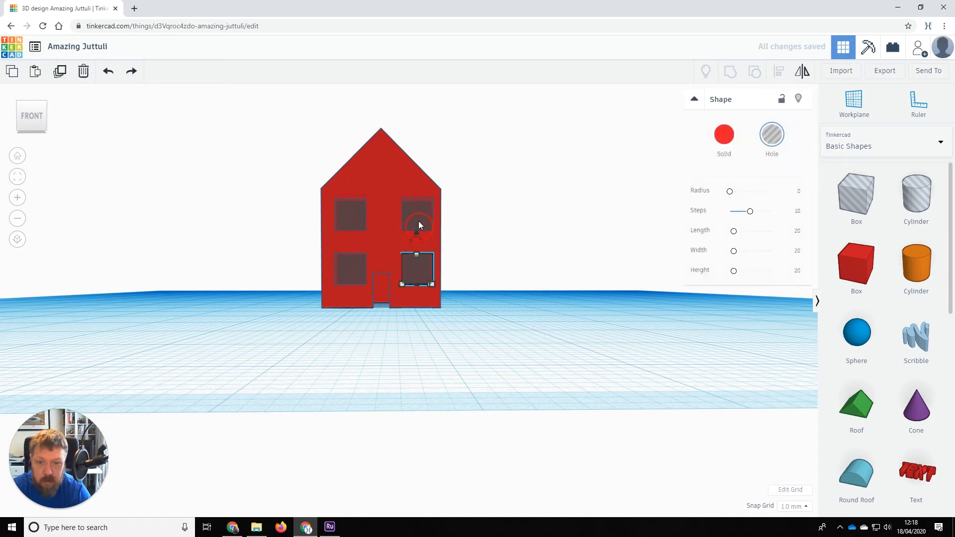
shift+click(418, 221)
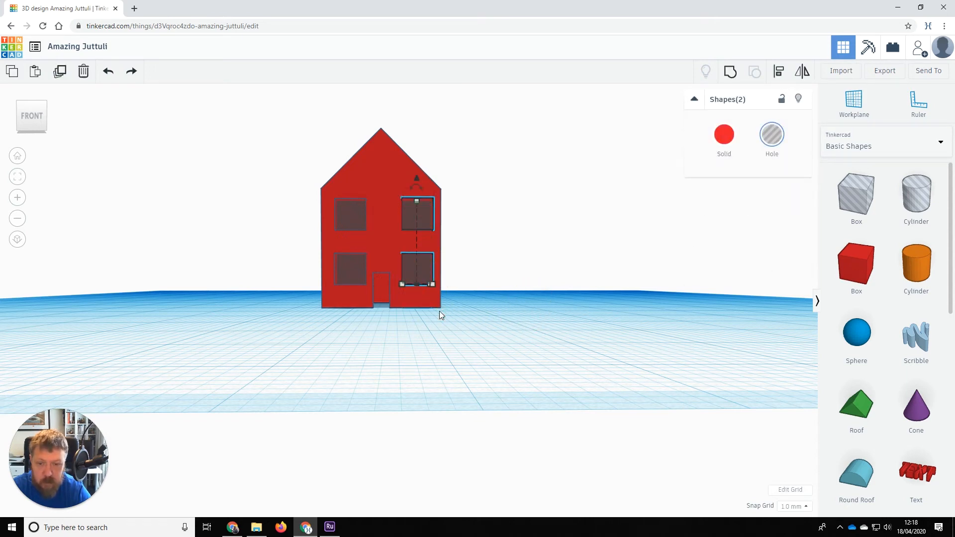
key(Left)
key(Left)
key(Right)
key(Right)
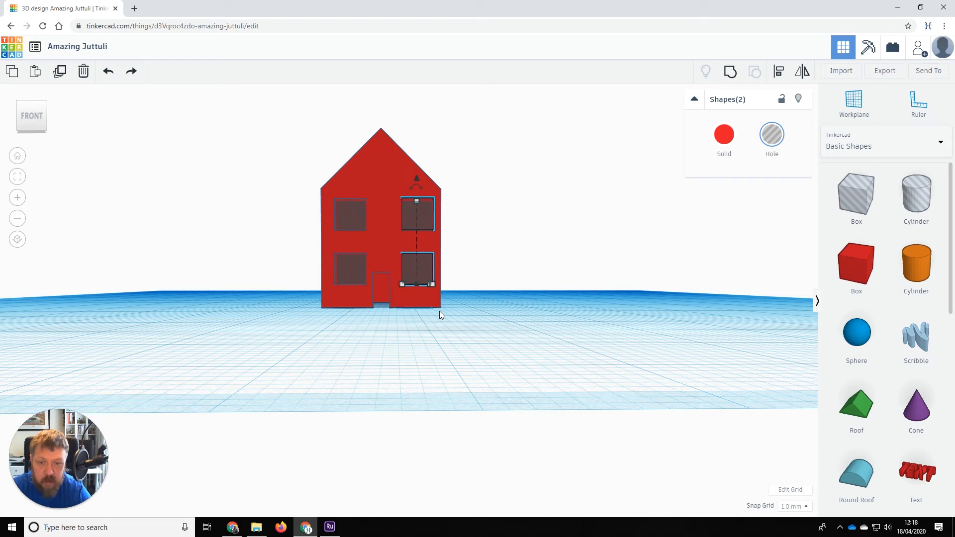
click(378, 340)
click(346, 271)
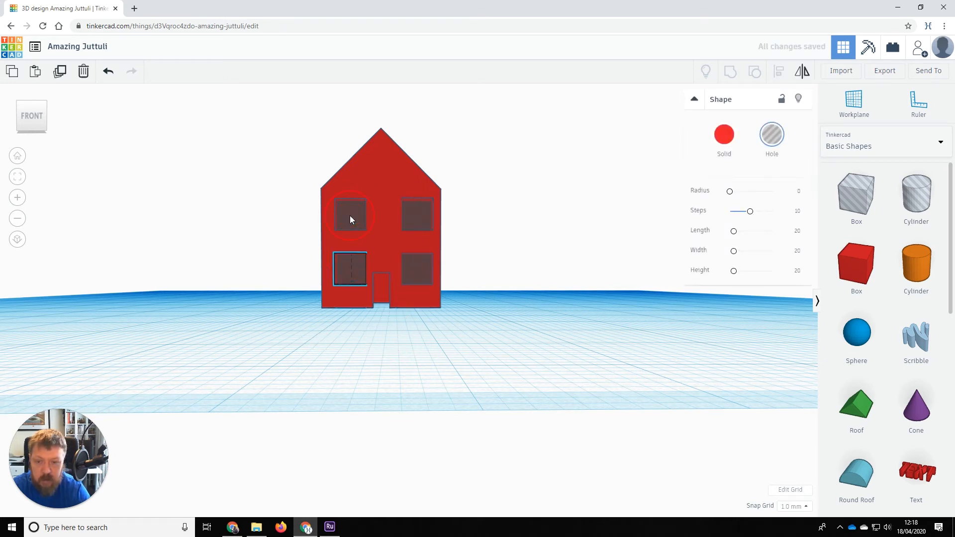
Select the house and all its door and window holes and group them.
click(350, 215)
click(461, 357)
drag(505, 317, 500, 317)
drag(399, 254, 313, 162)
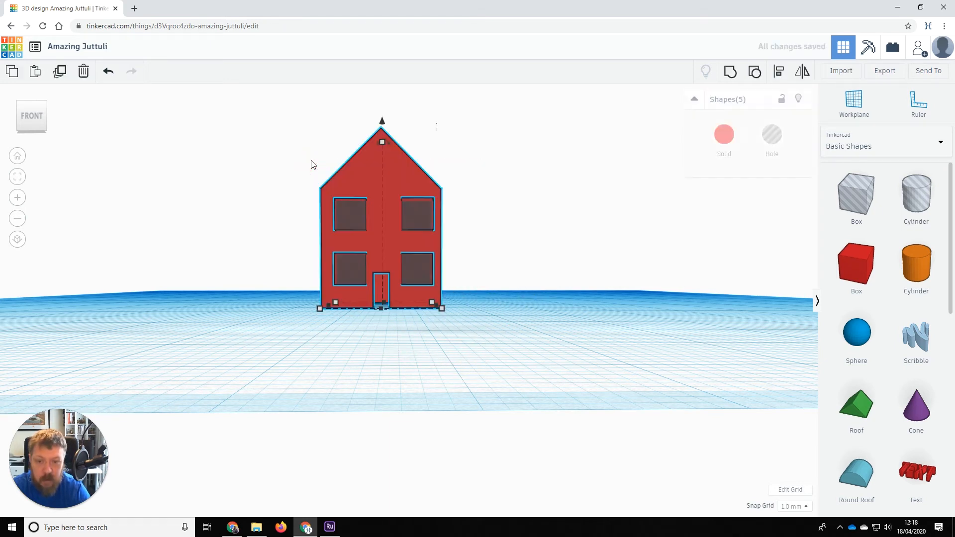
click(731, 72)
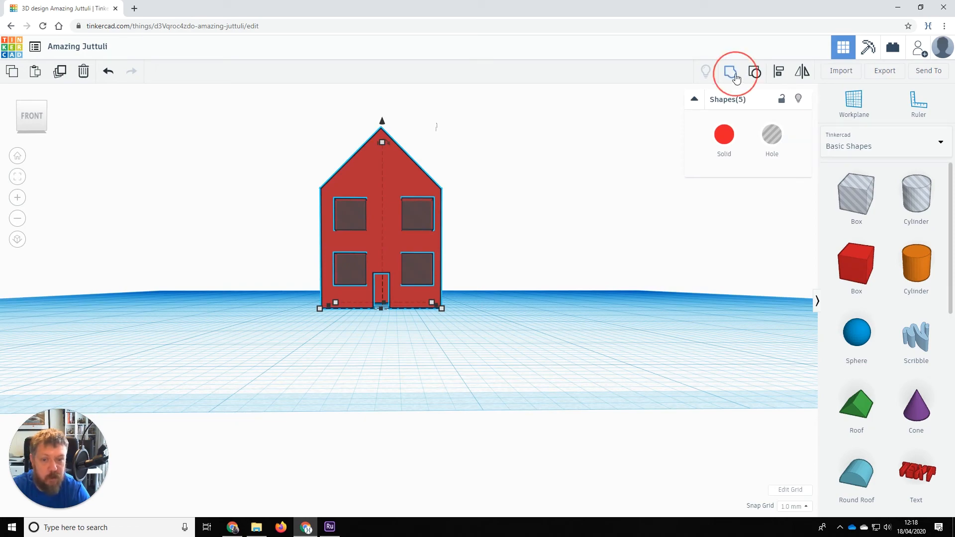
Orbit around the grouped house to check the cut openings from below and above.
click(541, 311)
right_drag(399, 342, 444, 309)
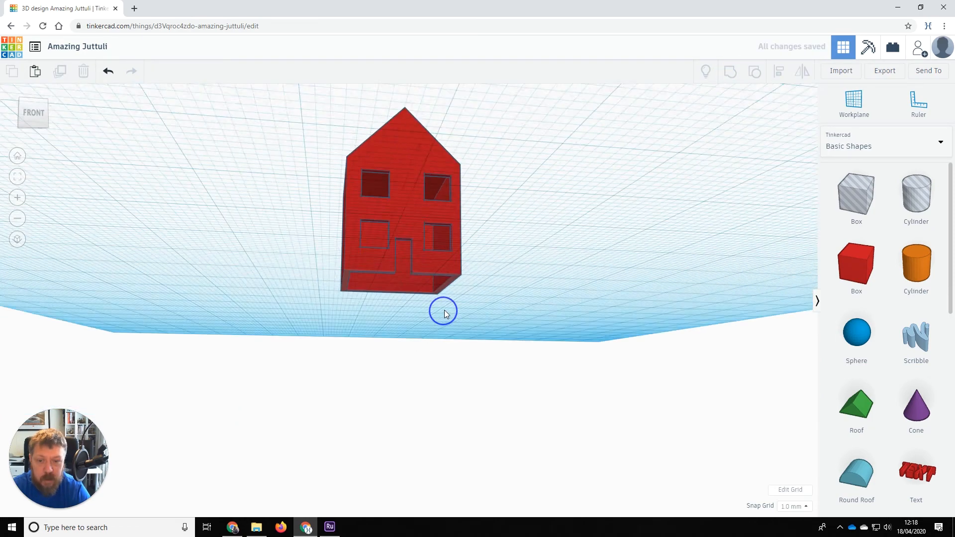
scroll(455, 309, up, 3)
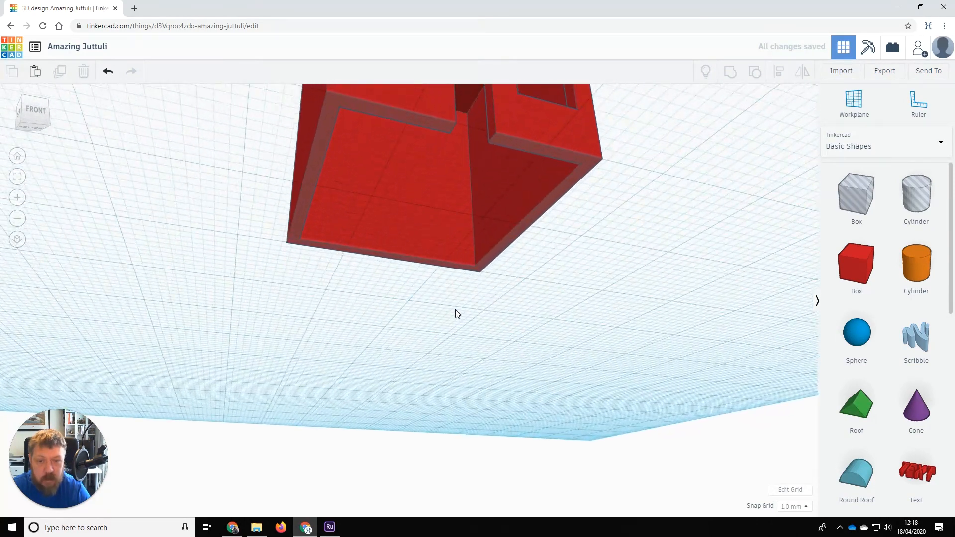
scroll(551, 277, down, 1)
scroll(550, 275, down, 4)
right_drag(544, 260, 573, 256)
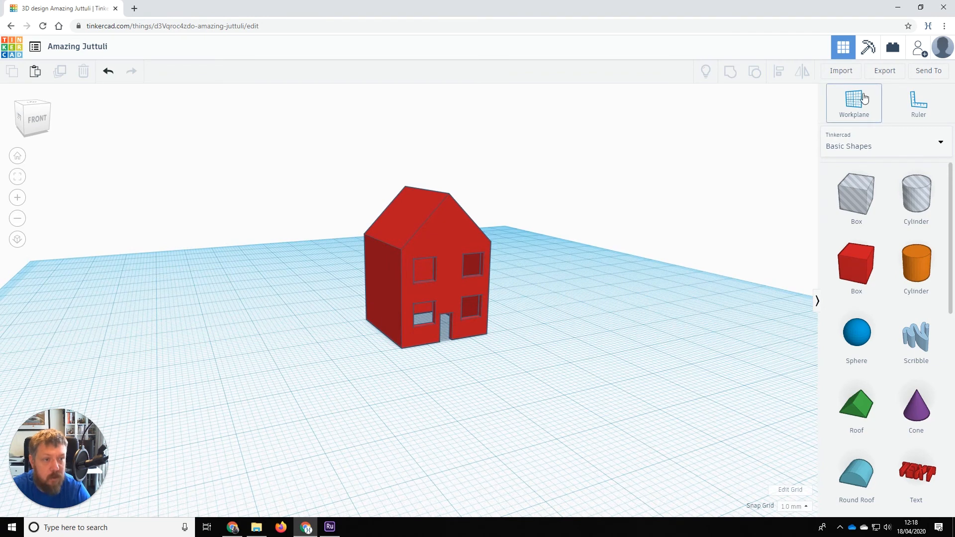
Export the house design as an .STL file.
click(884, 74)
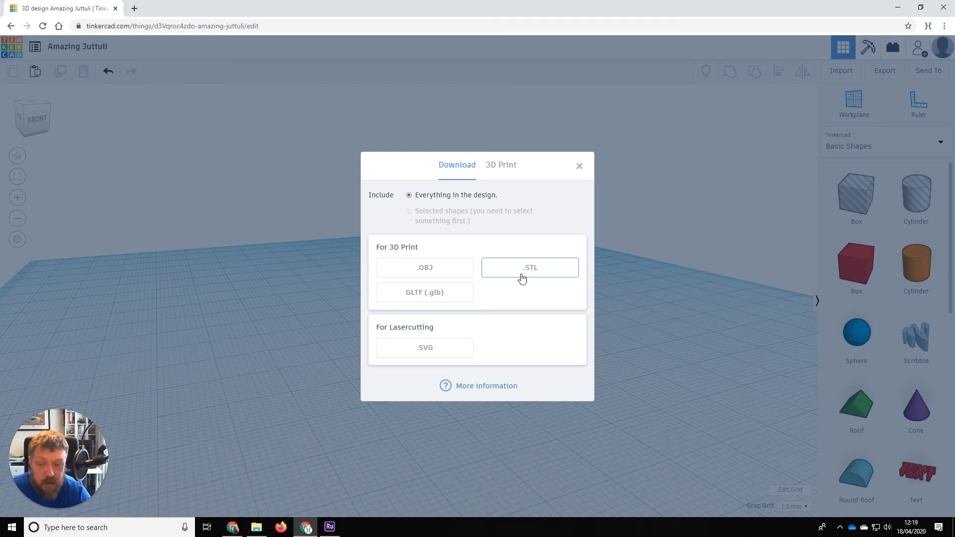
click(580, 166)
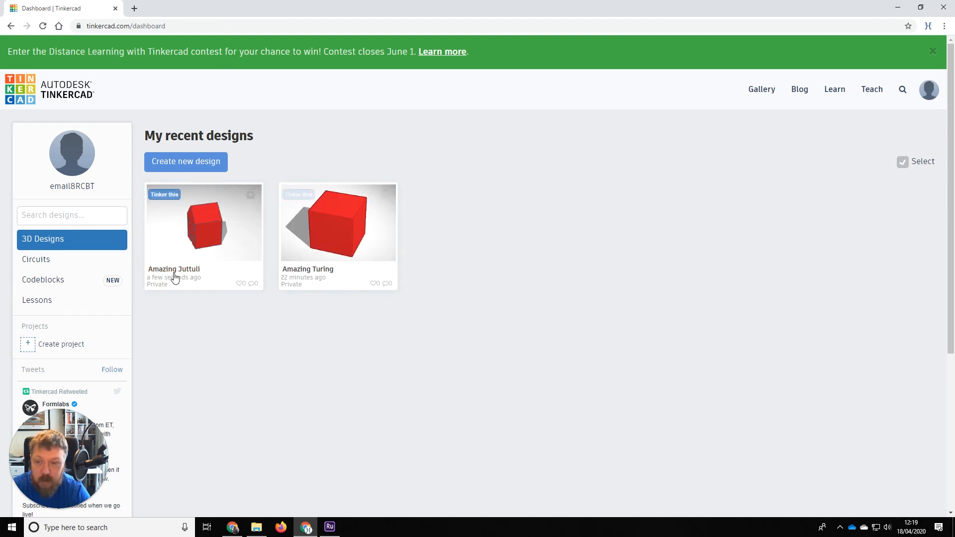
click(175, 271)
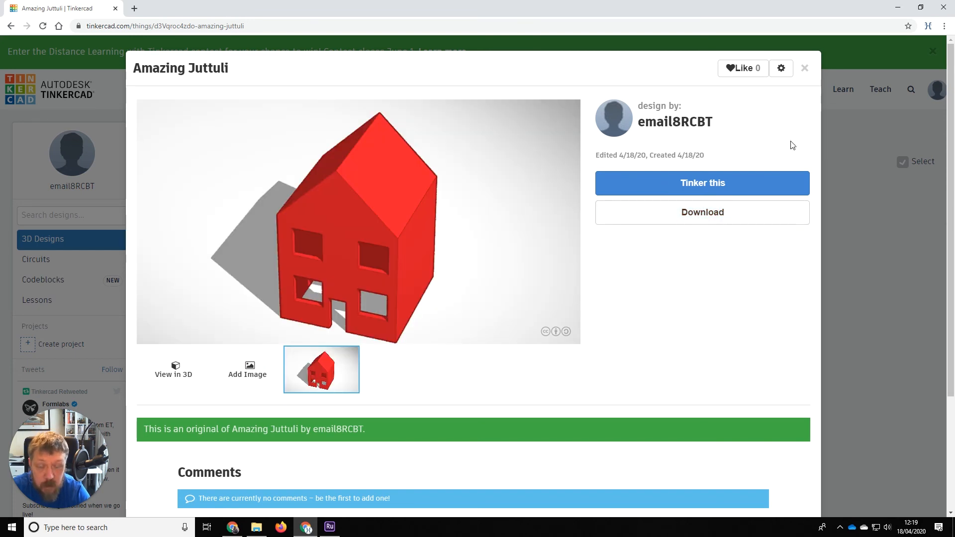
click(804, 70)
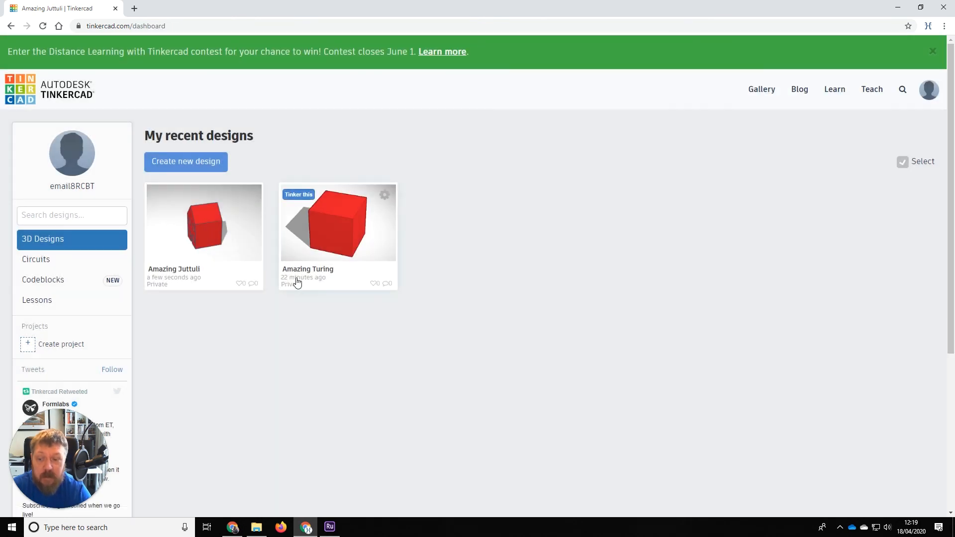